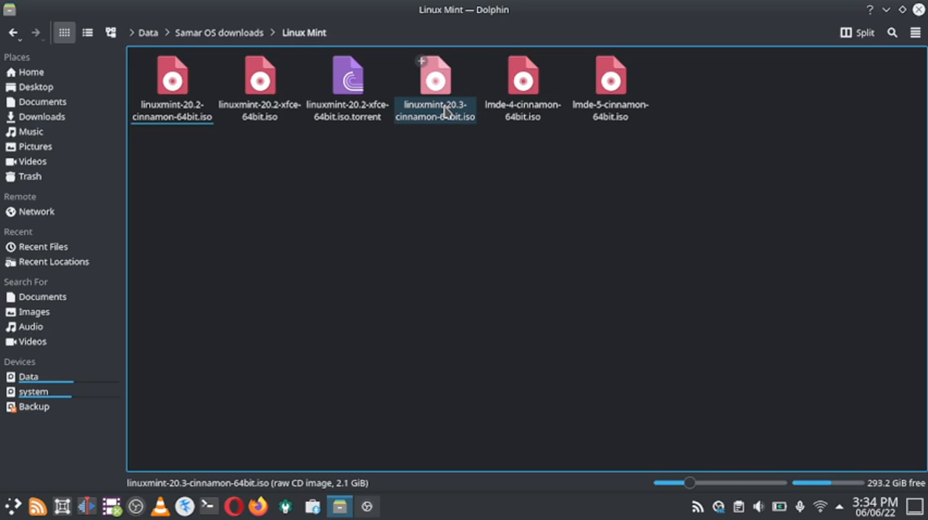
Step: Open the linuxmint-20.3-cinnamon-64bit.iso image with Boxes to set up a new virtual machine
{"action": "right_click", "coordinate": [445, 110]}
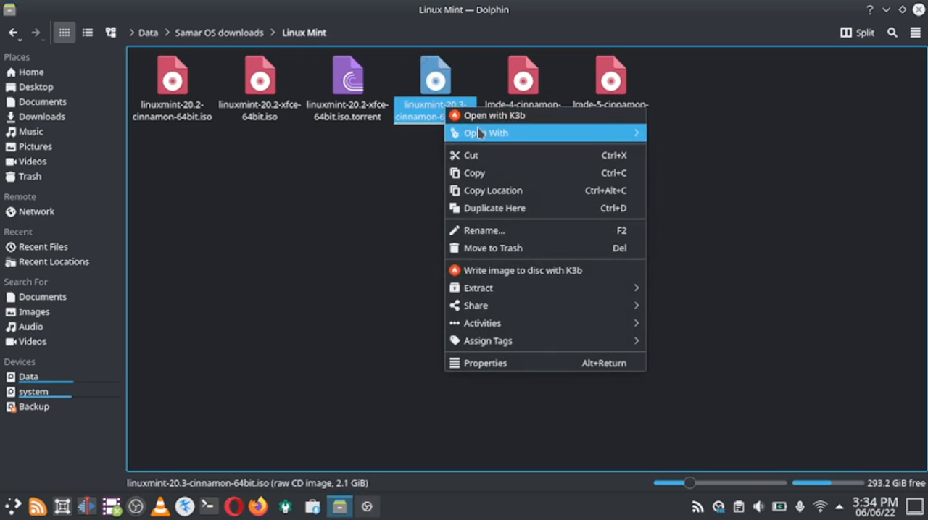
{"action": "mouse_move", "coordinate": [493, 133]}
{"action": "left_click", "coordinate": [678, 190]}
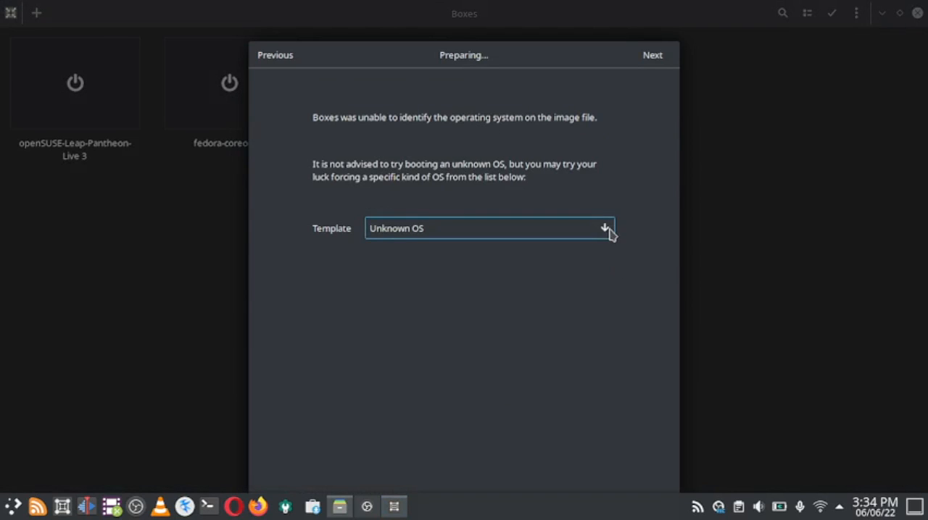
Step: Search the operating system template list for "linux min" and clear the search text
{"action": "left_click", "coordinate": [606, 229]}
{"action": "type", "text": "linux"}
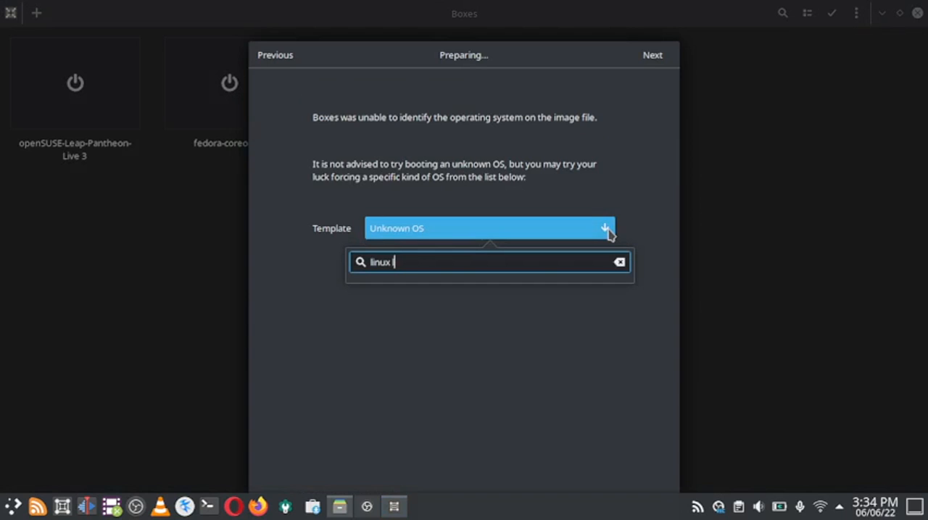
{"action": "type", "text": " min"}
{"action": "key", "text": "BackSpace"}
{"action": "key", "text": "BackSpace"}
{"action": "key", "text": "BackSpace"}
{"action": "key", "text": "BackSpace"}
{"action": "key", "text": "BackSpace"}
{"action": "key", "text": "BackSpace"}
{"action": "key", "text": "BackSpace"}
{"action": "key", "text": "BackSpace"}
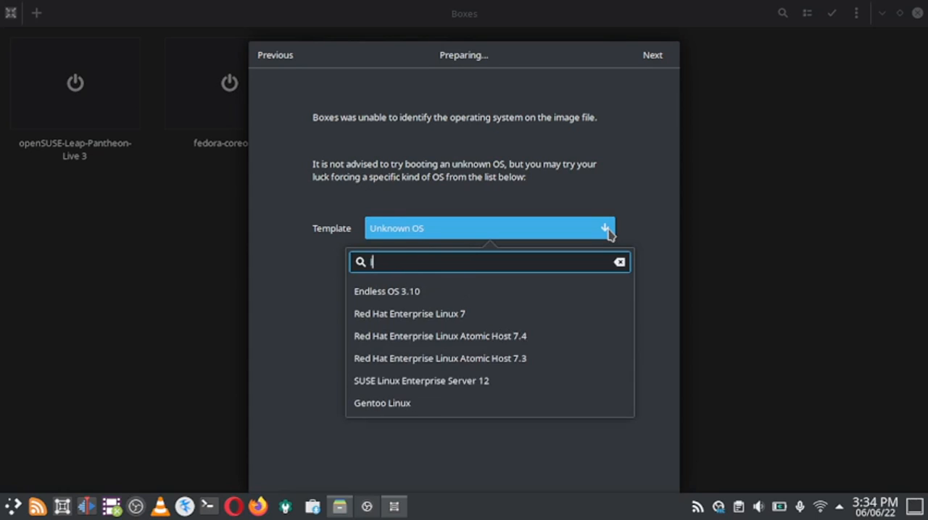
{"action": "key", "text": "BackSpace"}
Step: Search the template list for Ubuntu 22.0 and Ubuntu 21.10, and close the list without choosing a template
{"action": "type", "text": "ub"}
{"action": "key", "text": "BackSpace"}
{"action": "type", "text": "b"}
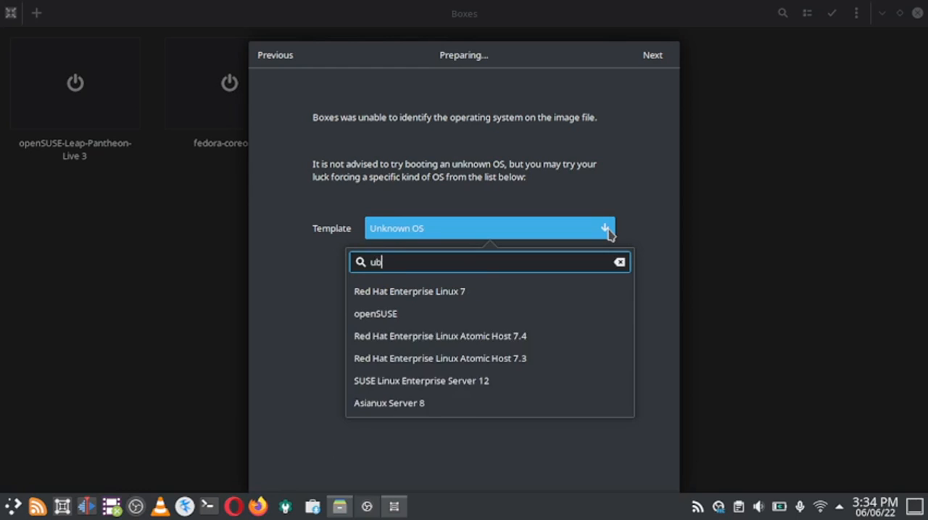
{"action": "type", "text": "untu"}
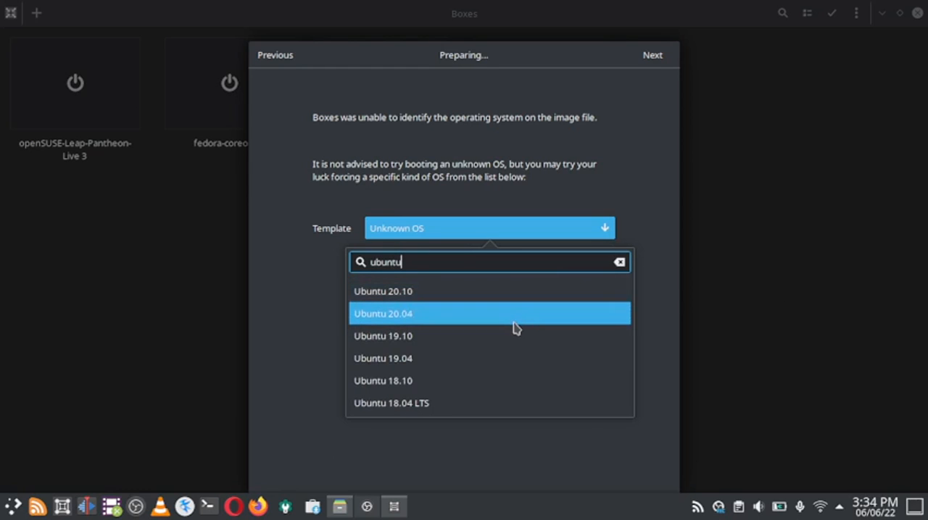
{"action": "type", "text": " 22"}
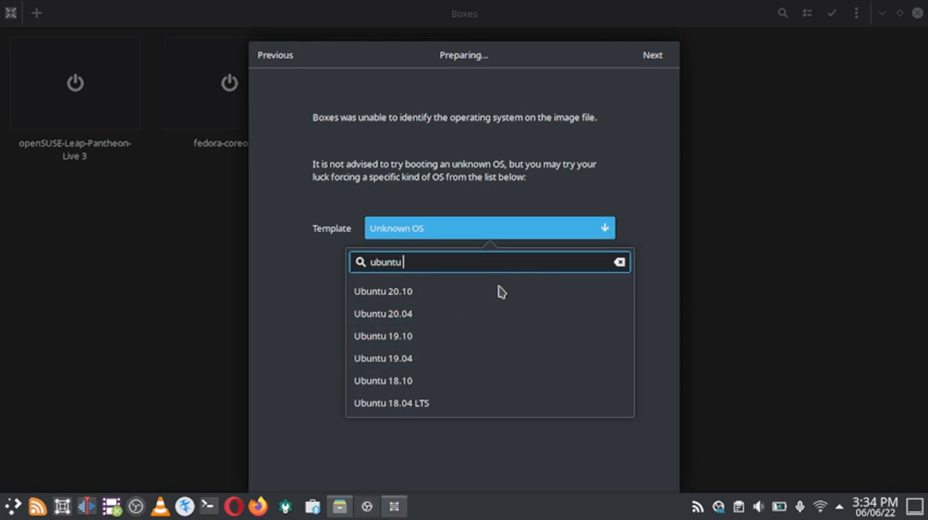
{"action": "type", "text": ".0"}
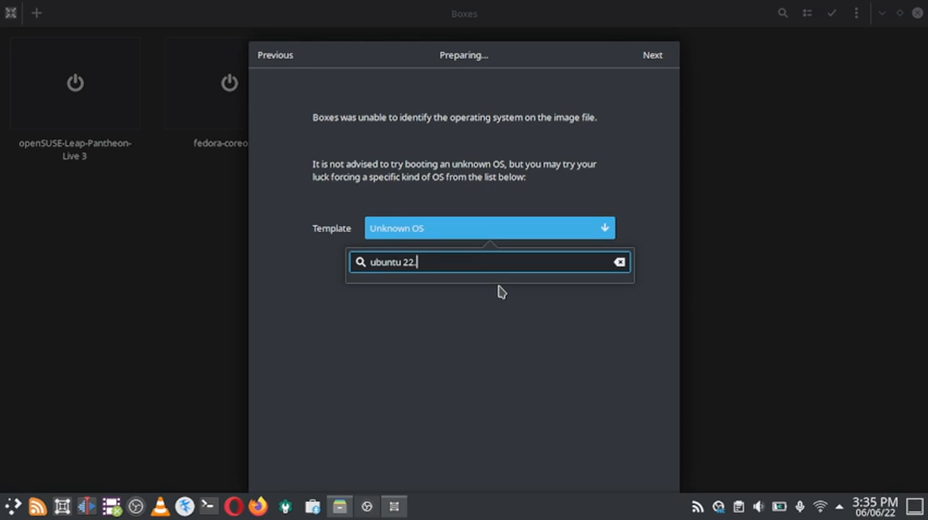
{"action": "key", "text": "BackSpace"}
{"action": "key", "text": "BackSpace"}
{"action": "key", "text": "BackSpace"}
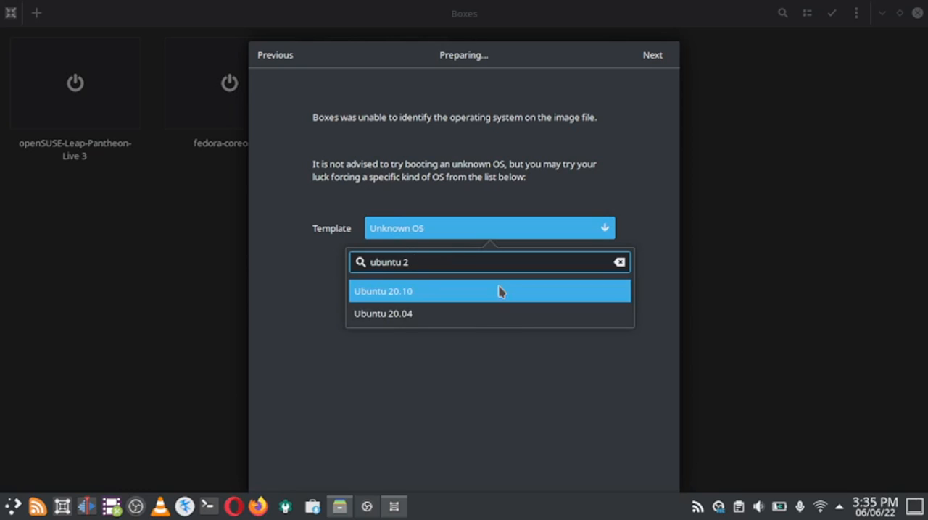
{"action": "type", "text": "1.10"}
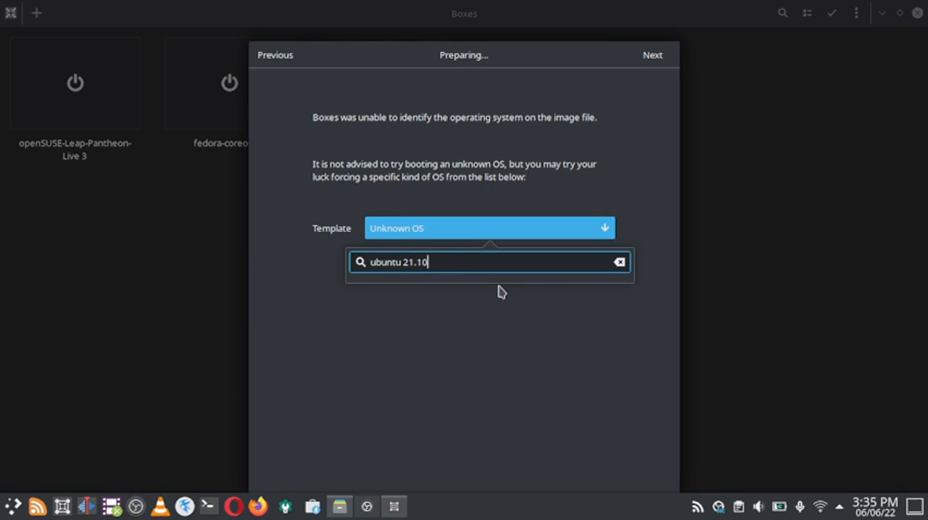
{"action": "left_click", "coordinate": [547, 335]}
Step: Choose Ubuntu 20.04 as the operating system template and proceed to the review page
{"action": "left_click", "coordinate": [478, 232]}
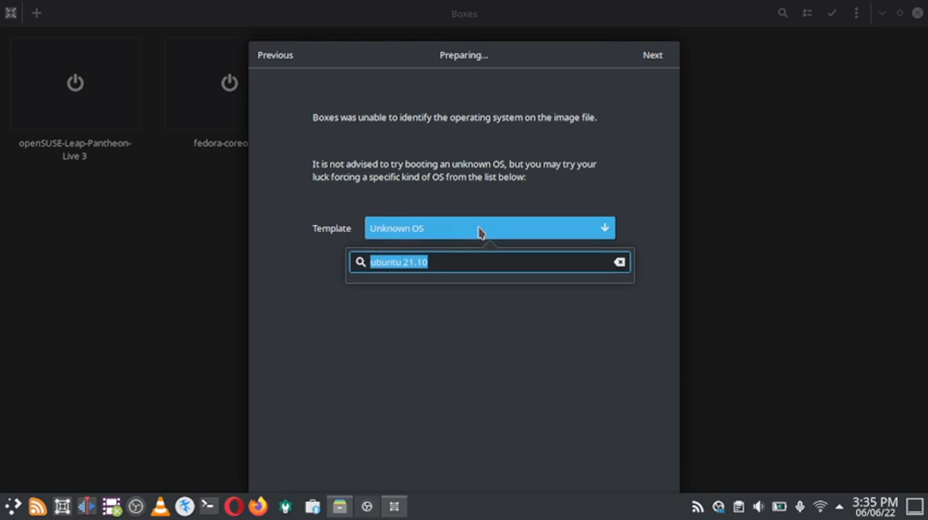
{"action": "type", "text": "ub"}
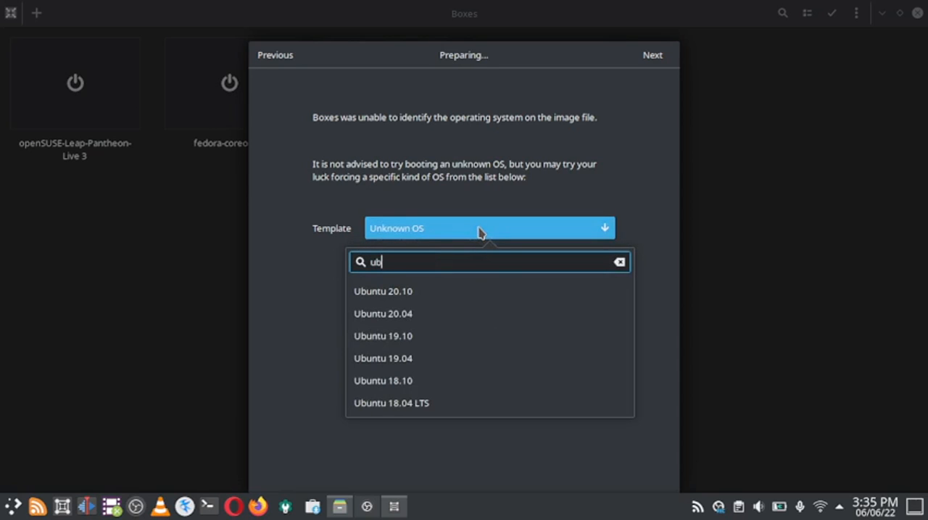
{"action": "left_click", "coordinate": [464, 316]}
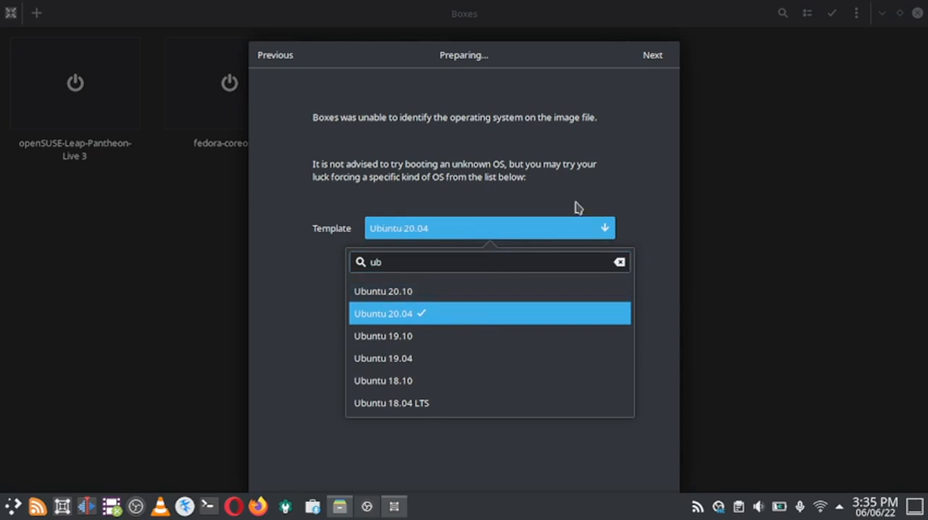
{"action": "left_click", "coordinate": [645, 56]}
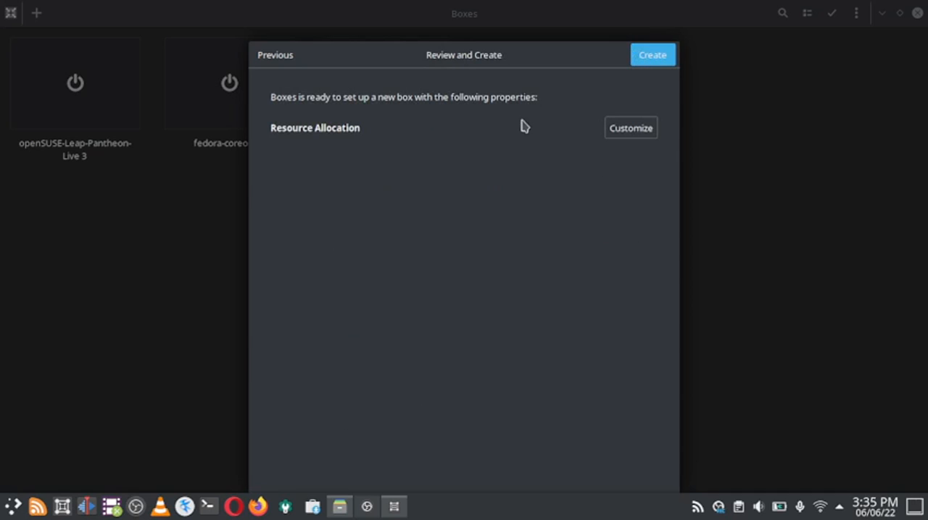
Step: Customize the new box to 4.0 GiB memory and 25.2 GB maximum disk size, and create it
{"action": "left_click", "coordinate": [630, 131]}
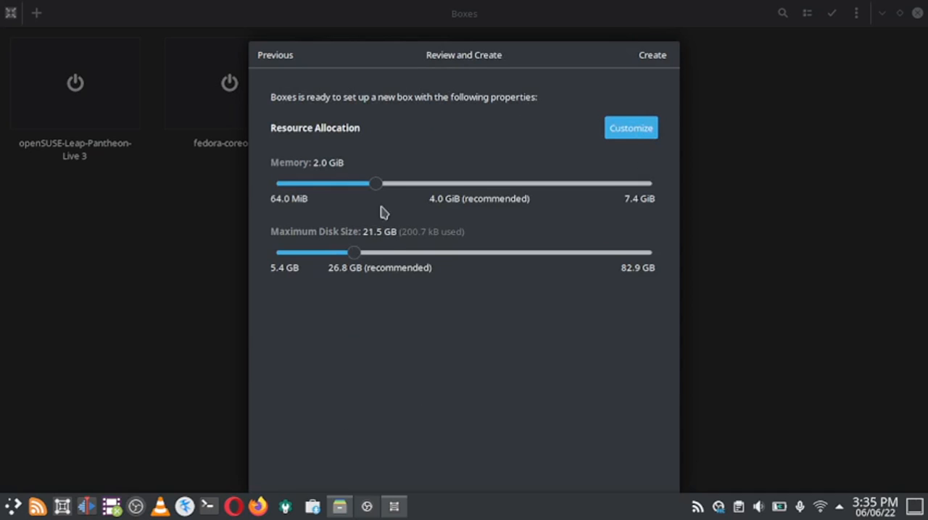
{"action": "left_click_drag", "start_coordinate": [380, 190], "coordinate": [481, 193]}
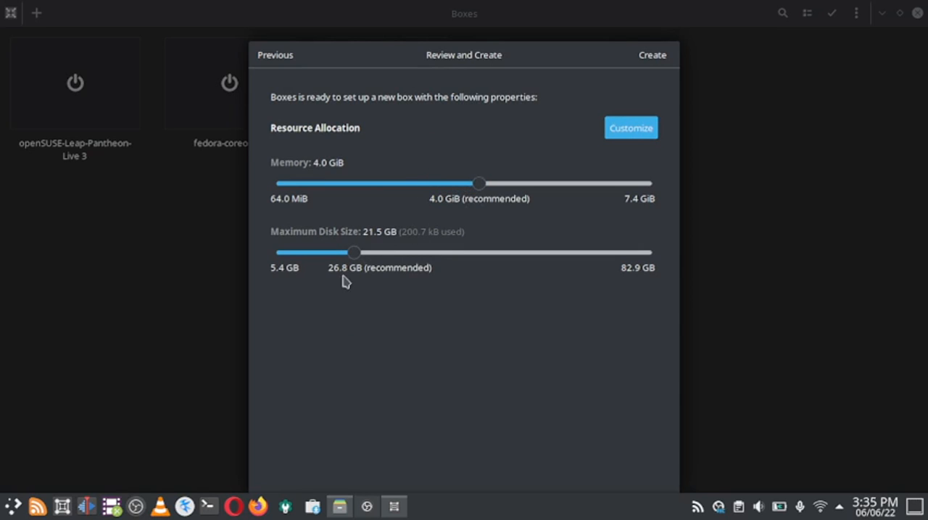
{"action": "left_click_drag", "start_coordinate": [354, 253], "coordinate": [377, 255]}
{"action": "left_click", "coordinate": [644, 59]}
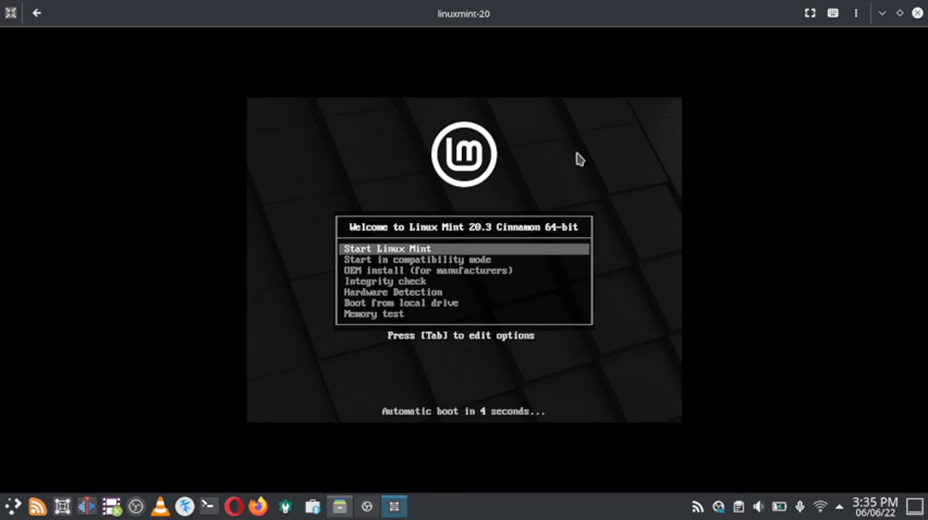
Step: Boot the virtual machine with the Start Linux Mint entry of the boot menu
{"action": "key", "text": "Down"}
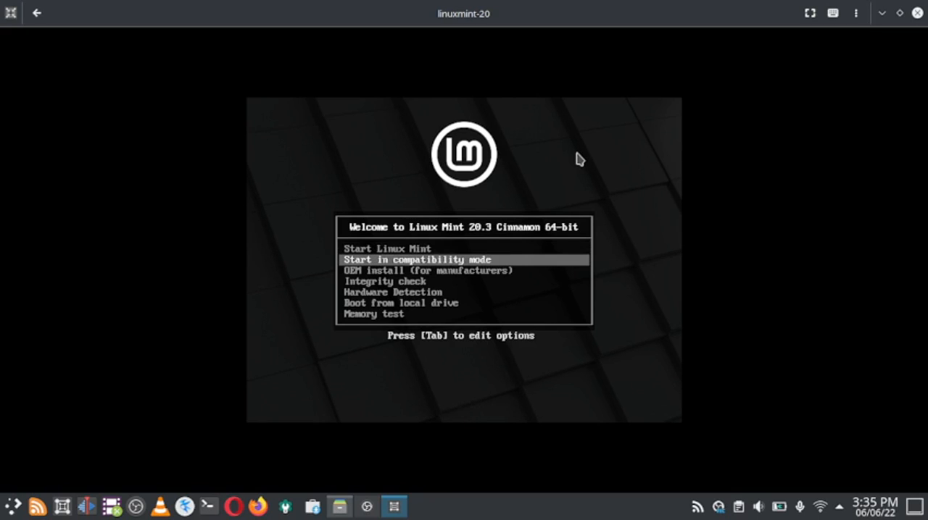
{"action": "key", "text": "Up"}
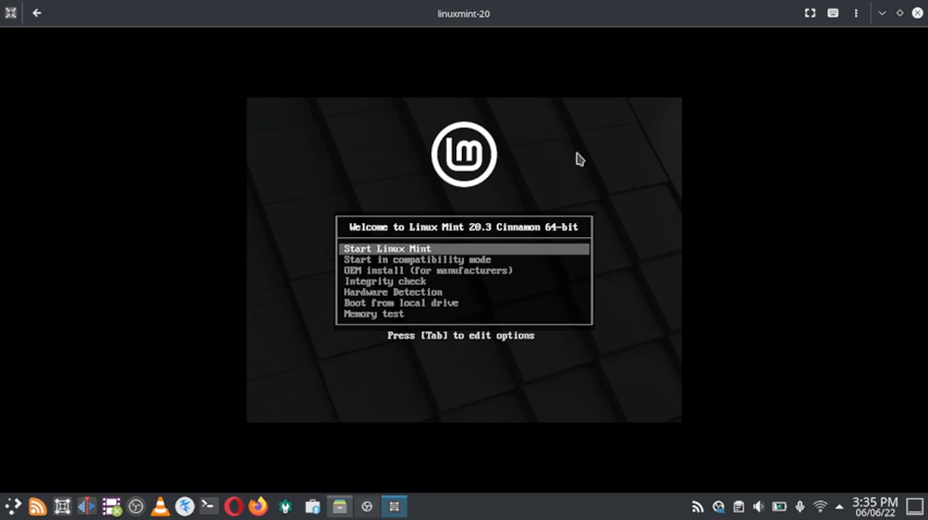
{"action": "key", "text": "Return"}
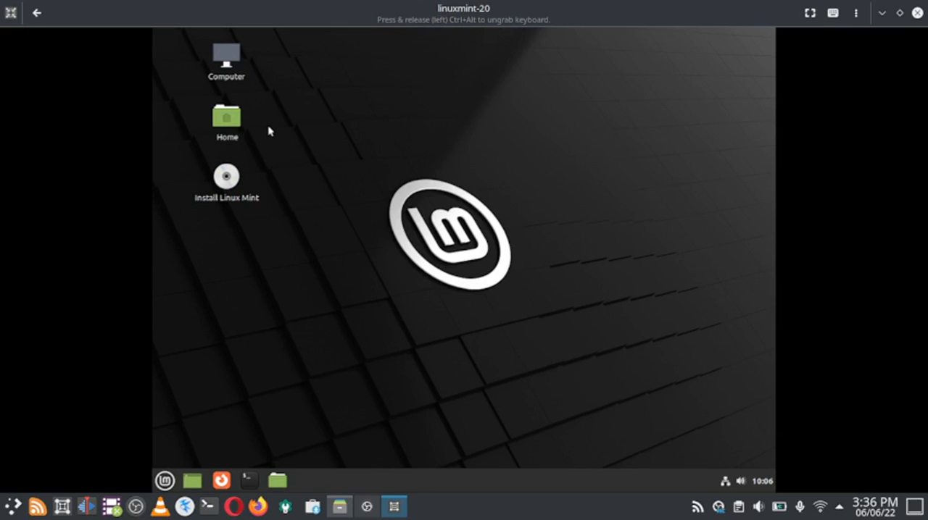
Step: Launch the Linux Mint installer from the live desktop and continue with English as the installation language
{"action": "double_click", "coordinate": [233, 200]}
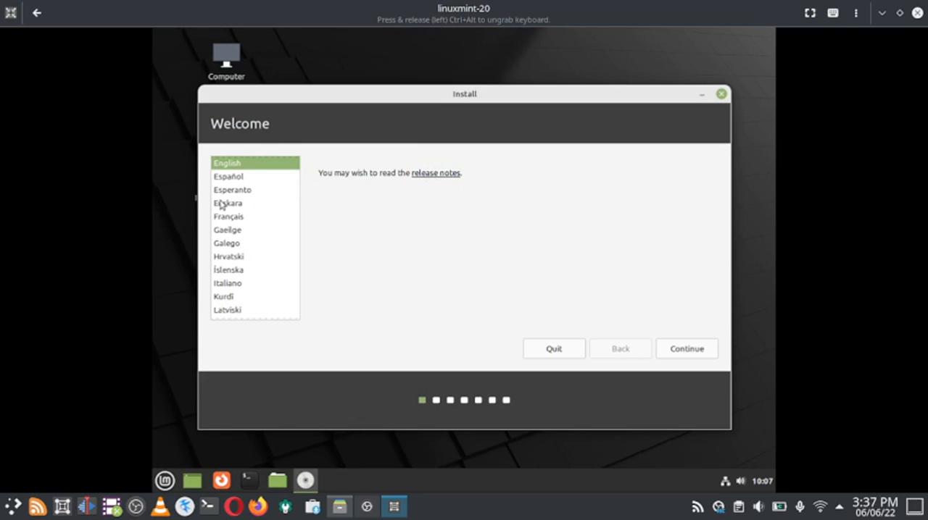
{"action": "scroll", "coordinate": [292, 188], "scroll_direction": "down", "scroll_amount": 4}
{"action": "scroll", "coordinate": [282, 197], "scroll_direction": "down", "scroll_amount": 10}
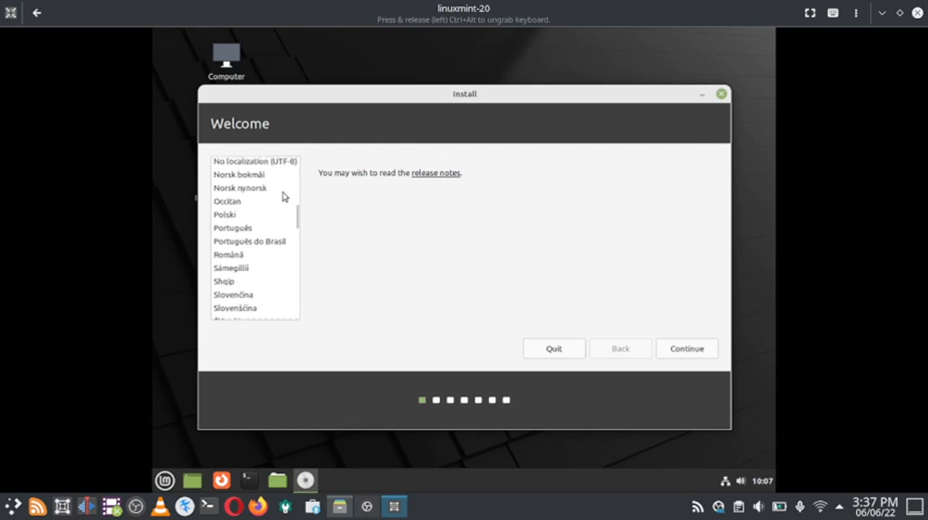
{"action": "scroll", "coordinate": [282, 196], "scroll_direction": "down", "scroll_amount": 3}
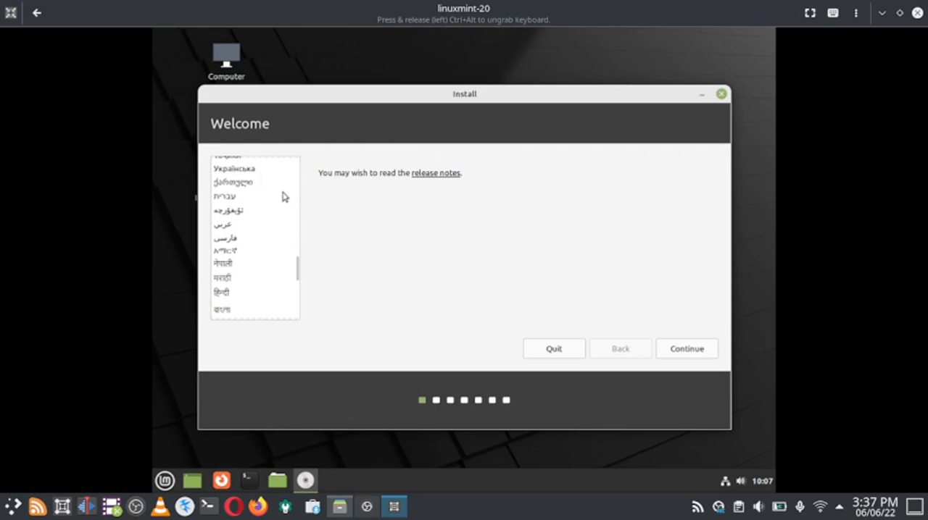
{"action": "scroll", "coordinate": [283, 196], "scroll_direction": "down", "scroll_amount": 6}
{"action": "scroll", "coordinate": [282, 196], "scroll_direction": "up", "scroll_amount": 6}
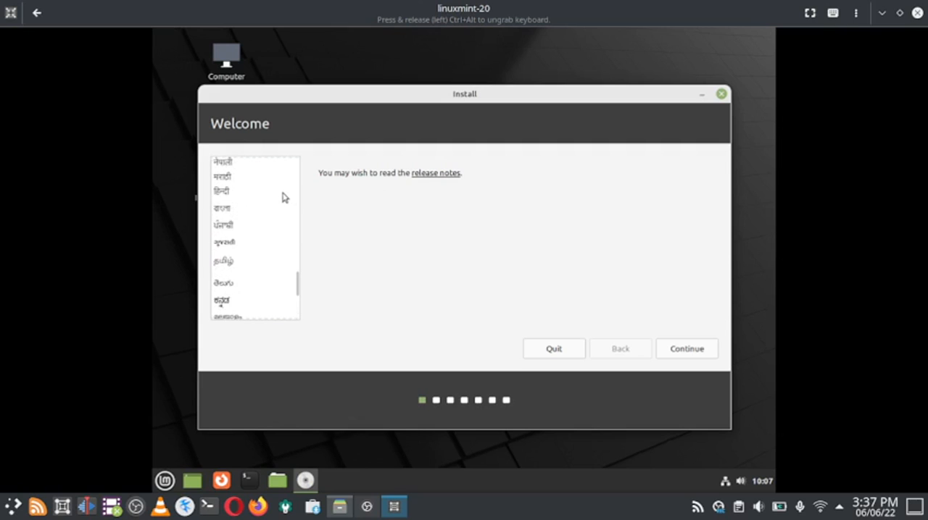
{"action": "scroll", "coordinate": [283, 196], "scroll_direction": "up", "scroll_amount": 13}
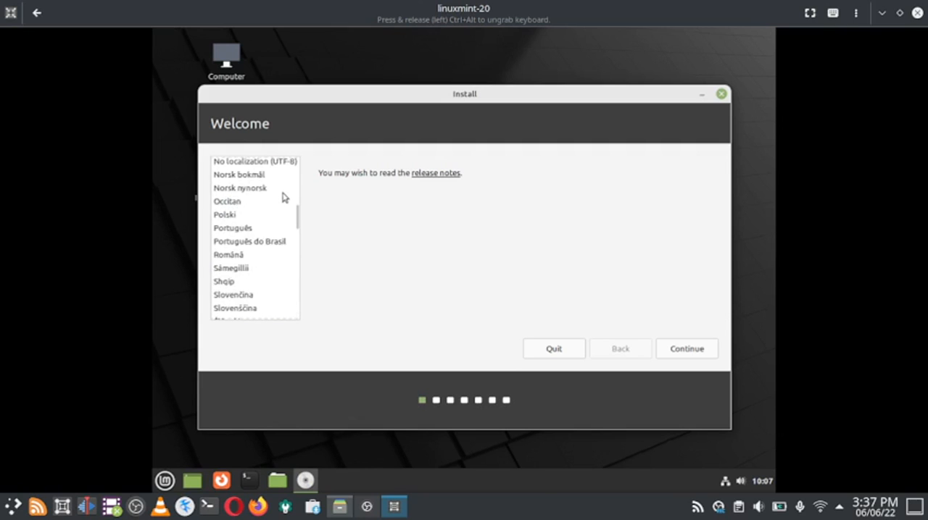
{"action": "scroll", "coordinate": [282, 196], "scroll_direction": "up", "scroll_amount": 5}
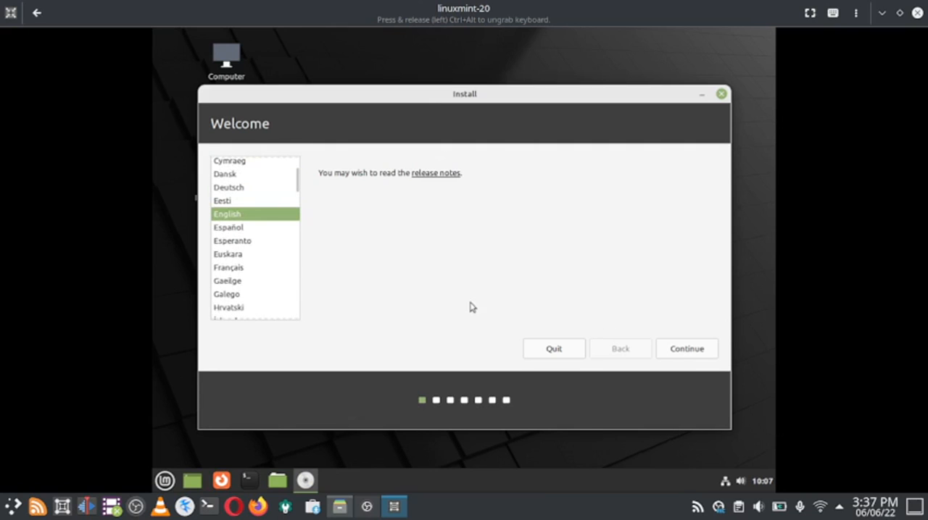
{"action": "left_click", "coordinate": [699, 355]}
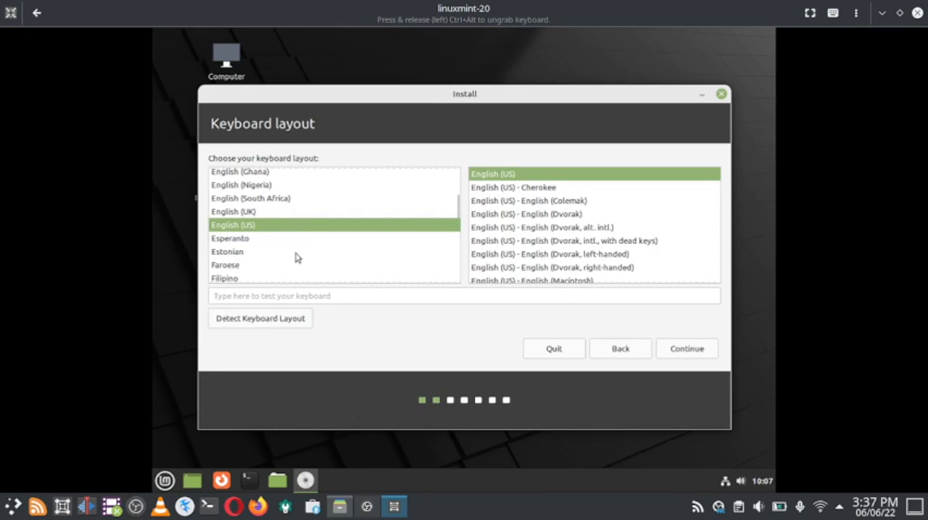
Step: Set the keyboard layout to Indian with the variant Indian - English (India, with rupee) and continue
{"action": "scroll", "coordinate": [295, 255], "scroll_direction": "down", "scroll_amount": 3}
{"action": "scroll", "coordinate": [296, 255], "scroll_direction": "down", "scroll_amount": 3}
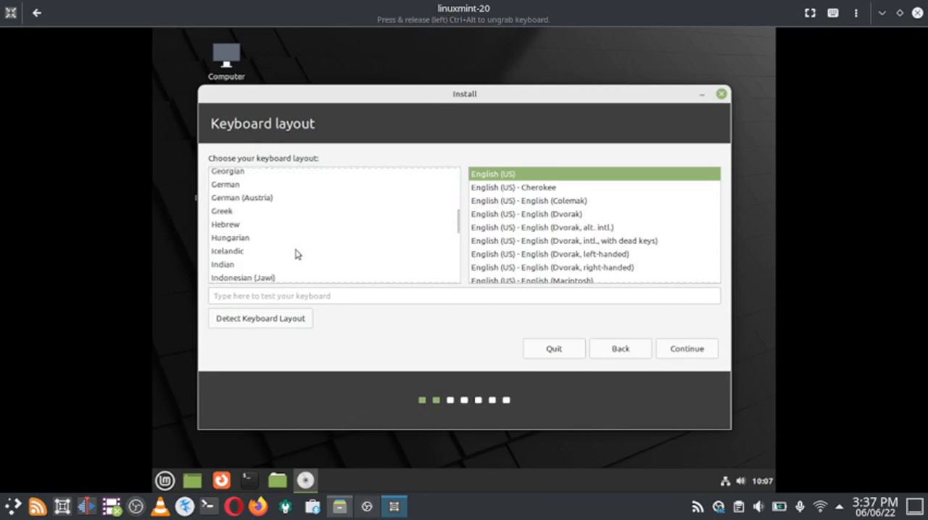
{"action": "left_click", "coordinate": [243, 246]}
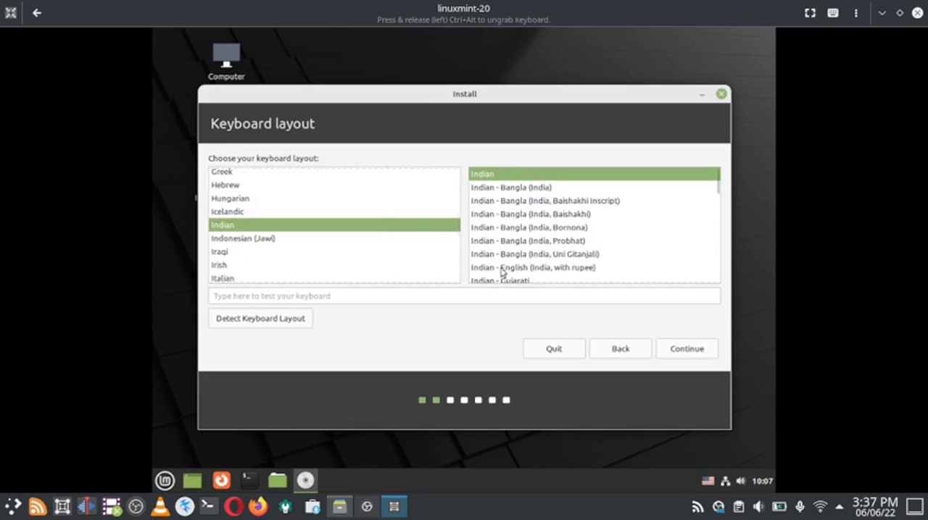
{"action": "left_click", "coordinate": [572, 268]}
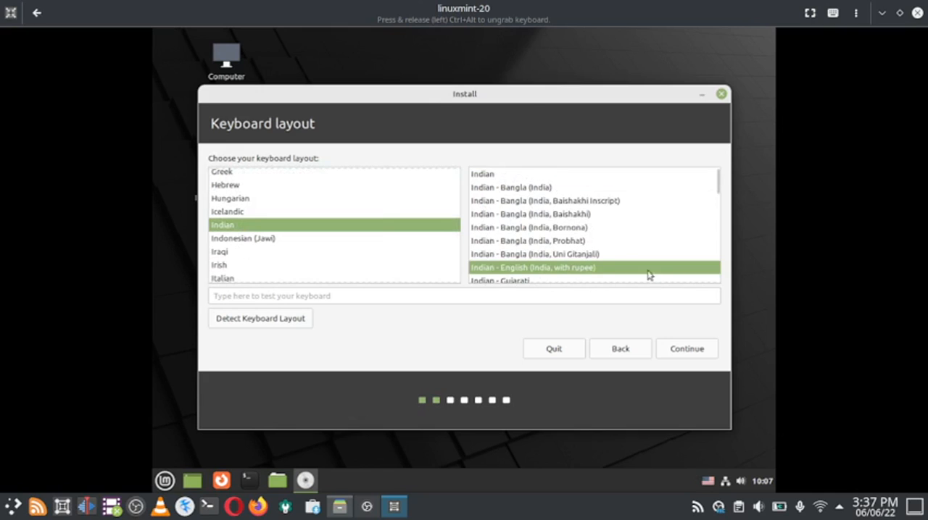
{"action": "left_click", "coordinate": [688, 351]}
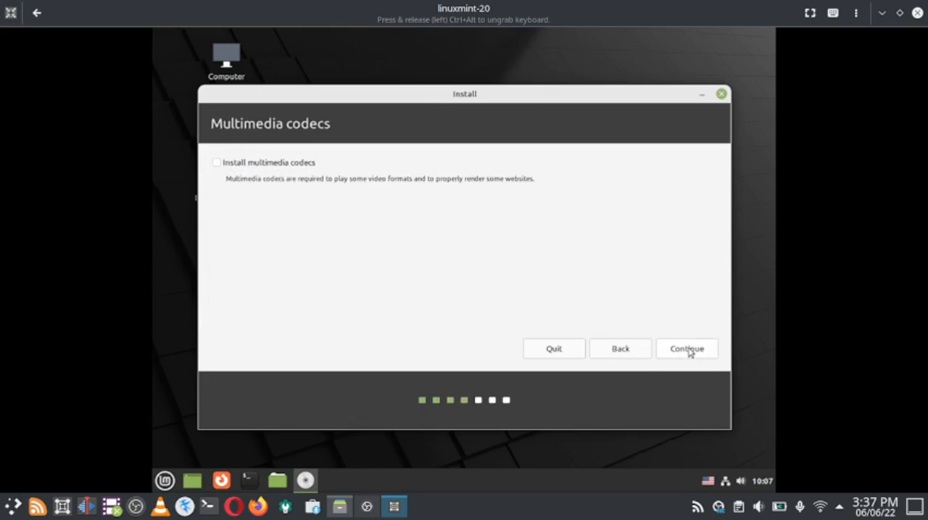
Step: Enable installation of the multimedia codecs and continue with Something else as the installation type
{"action": "left_click", "coordinate": [218, 165]}
{"action": "left_click", "coordinate": [685, 353]}
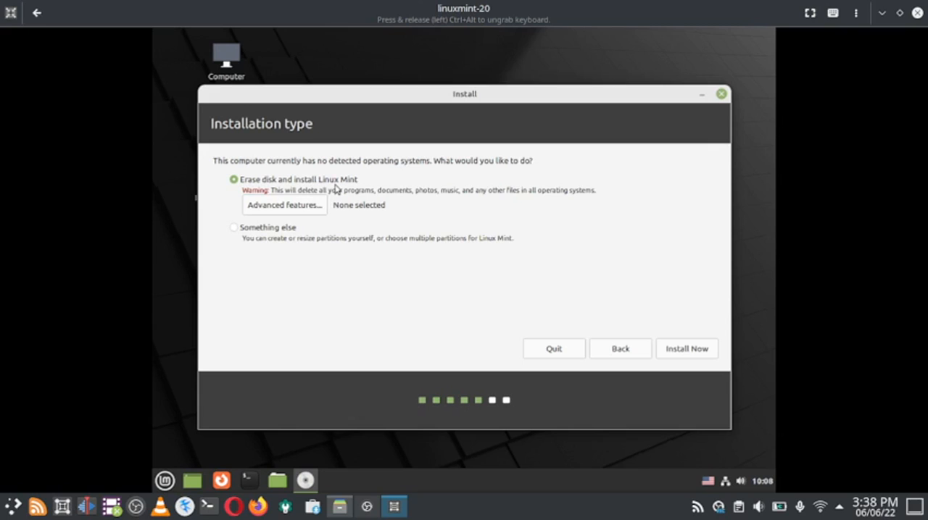
{"action": "left_click", "coordinate": [234, 230]}
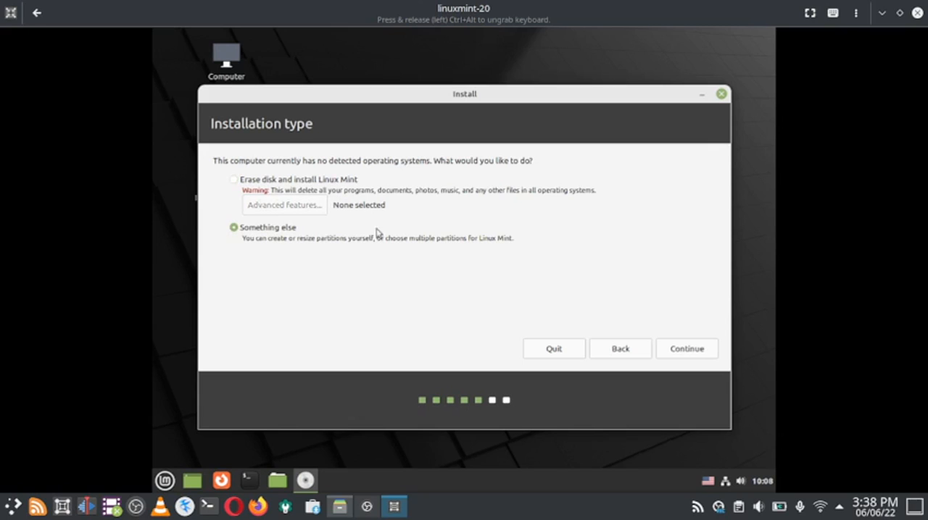
{"action": "left_click", "coordinate": [687, 350]}
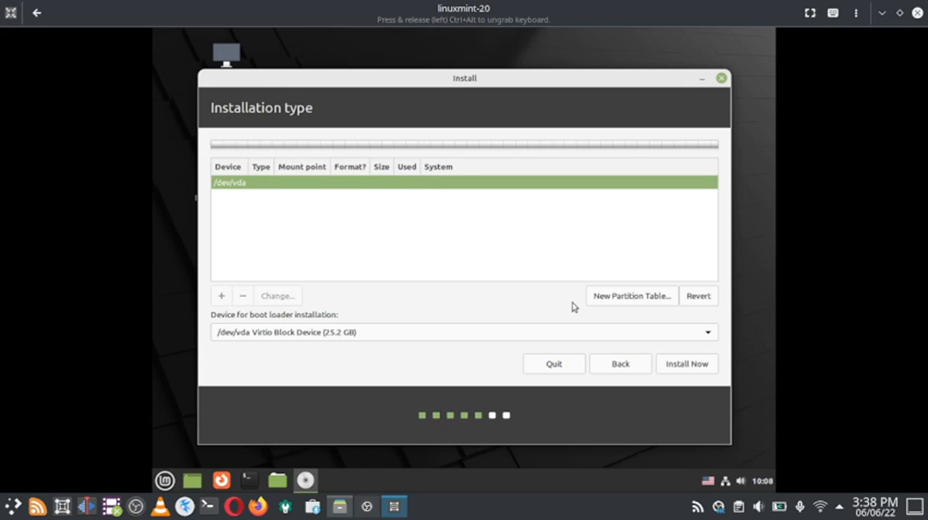
Step: Create a new empty partition table on /dev/vda and begin a 300 MB partition in its free space
{"action": "left_click", "coordinate": [648, 301]}
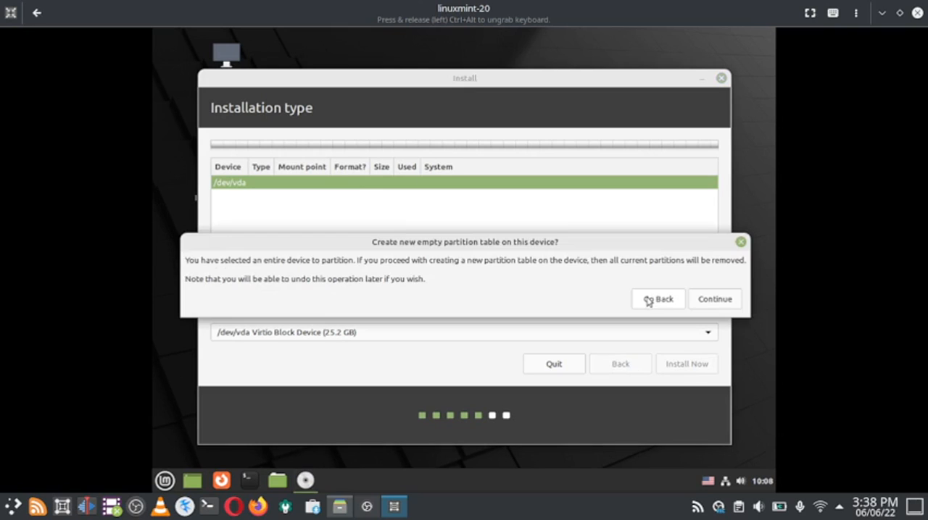
{"action": "left_click", "coordinate": [701, 302]}
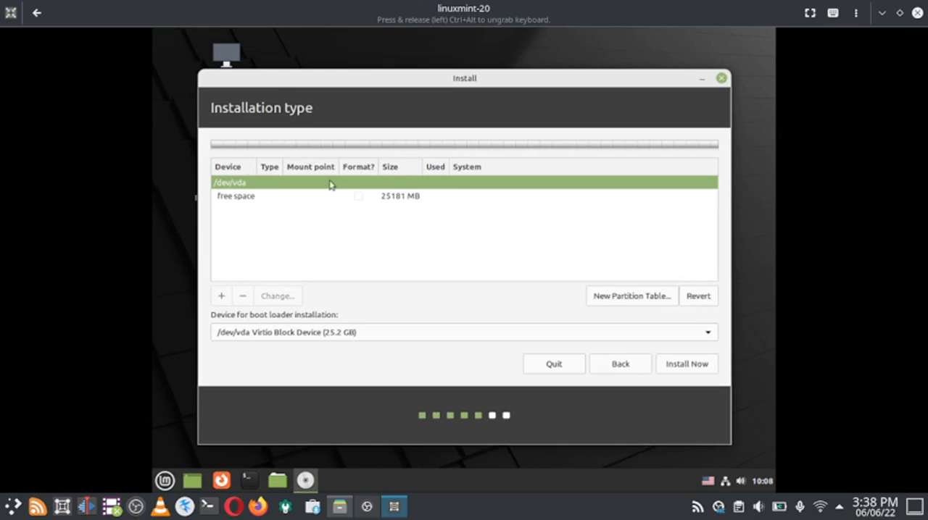
{"action": "left_click", "coordinate": [303, 197]}
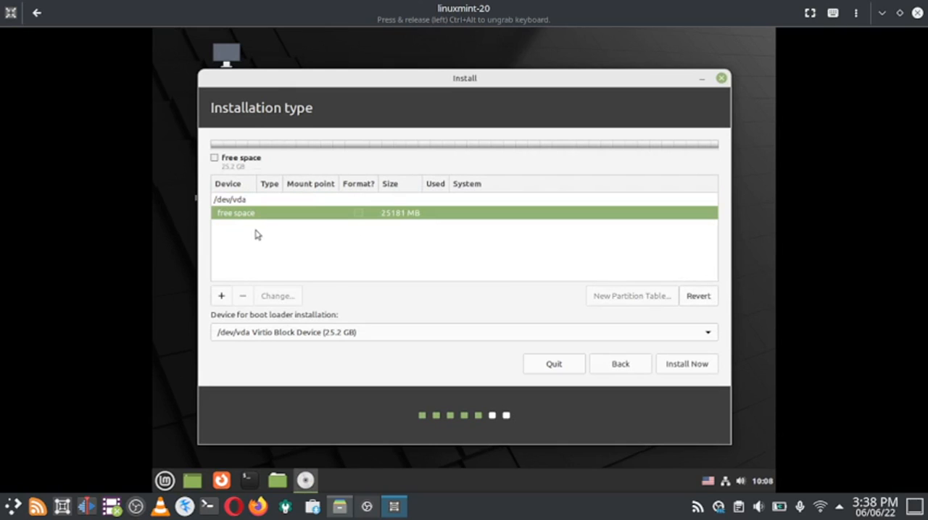
{"action": "left_click", "coordinate": [223, 299]}
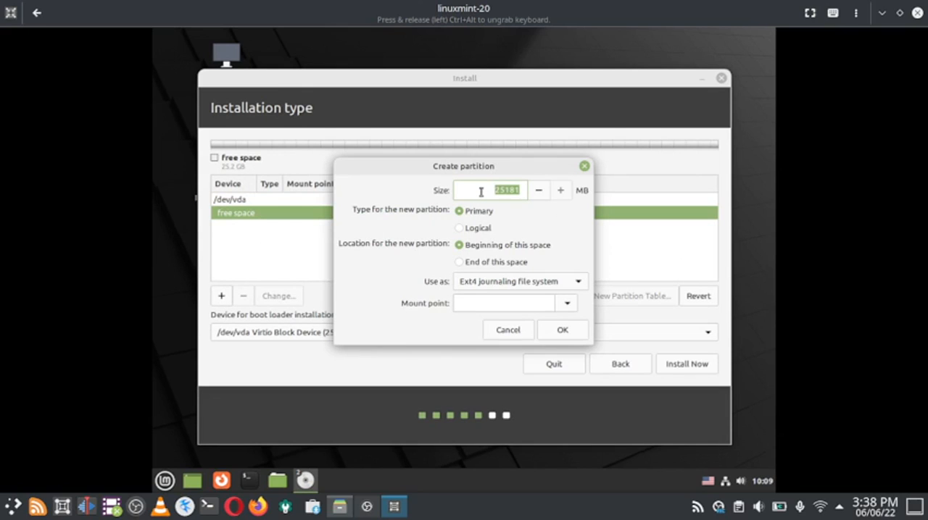
{"action": "type", "text": "300"}
{"action": "left_click", "coordinate": [573, 286]}
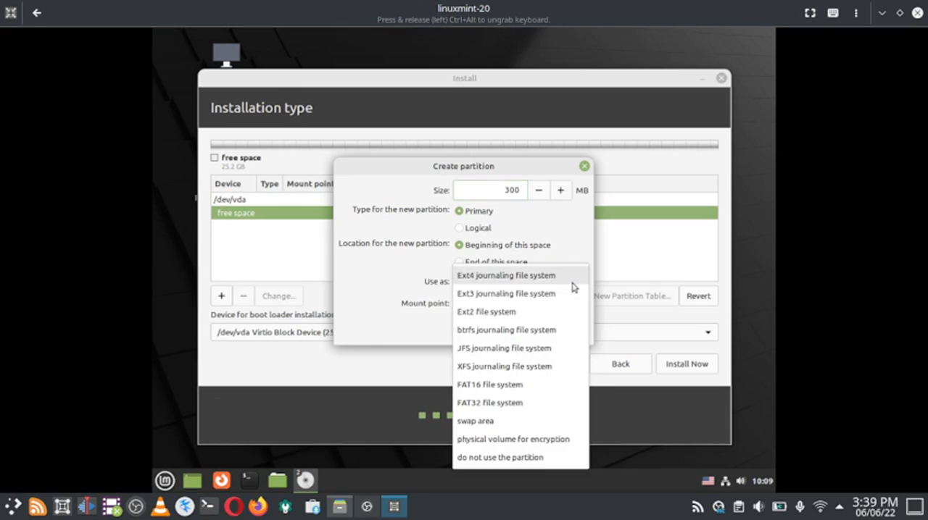
{"action": "left_click", "coordinate": [549, 406]}
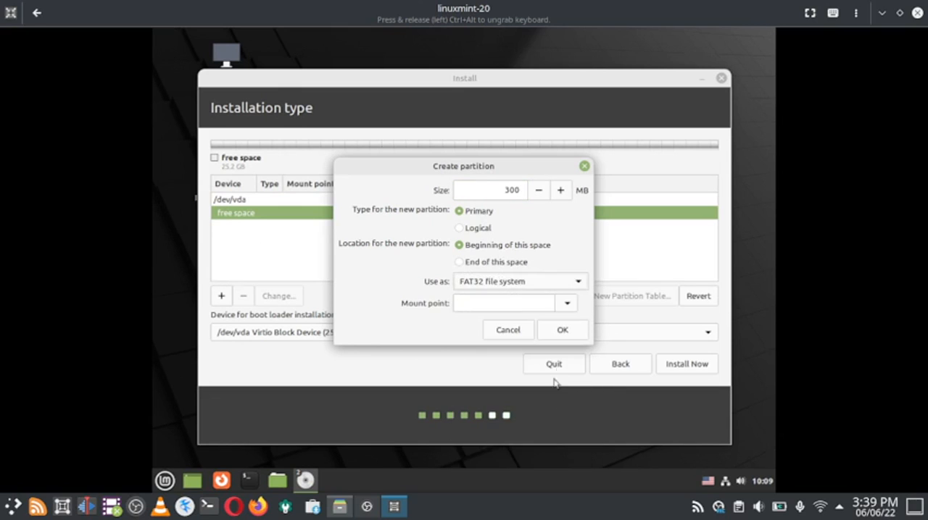
{"action": "left_click", "coordinate": [568, 305]}
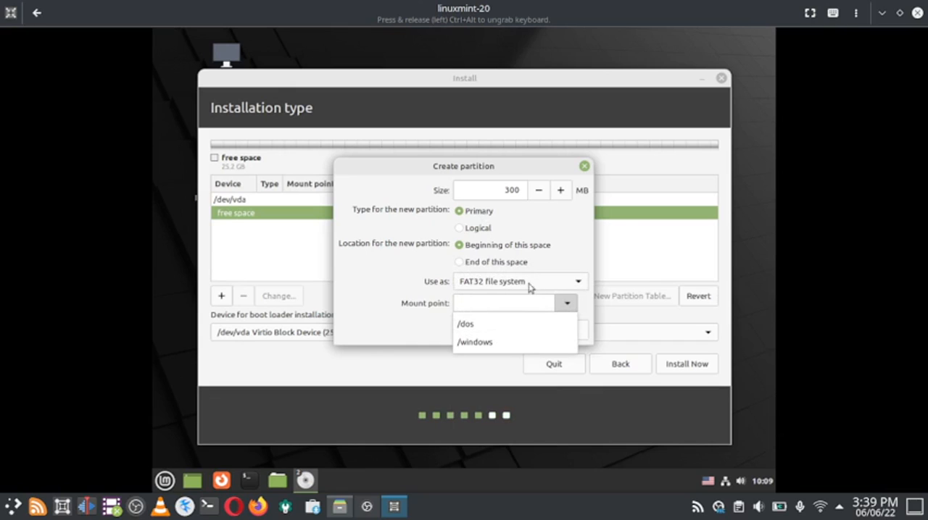
{"action": "left_click", "coordinate": [564, 273]}
Step: Set the partition to Ext4 journaling file system with the mount point /boot and create it
{"action": "left_click", "coordinate": [579, 283]}
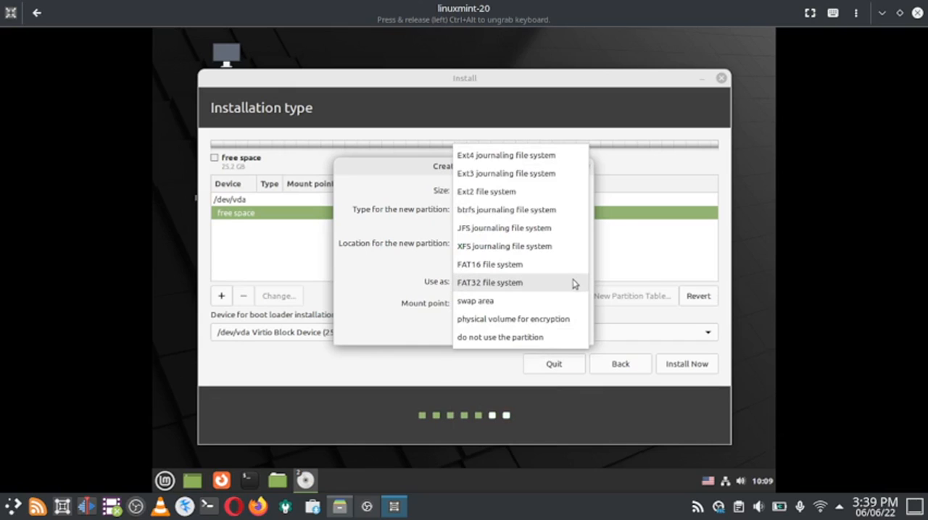
{"action": "left_click", "coordinate": [500, 158]}
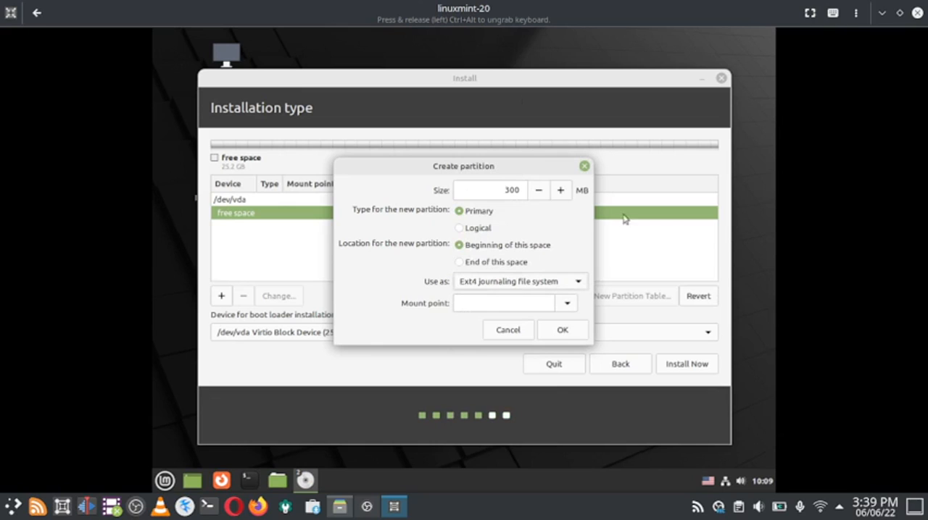
{"action": "left_click", "coordinate": [568, 305]}
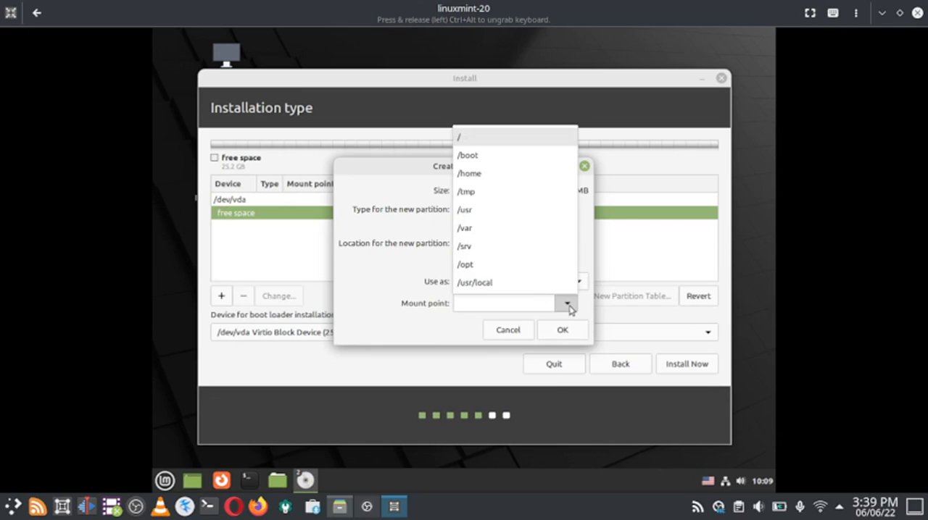
{"action": "left_click", "coordinate": [508, 164]}
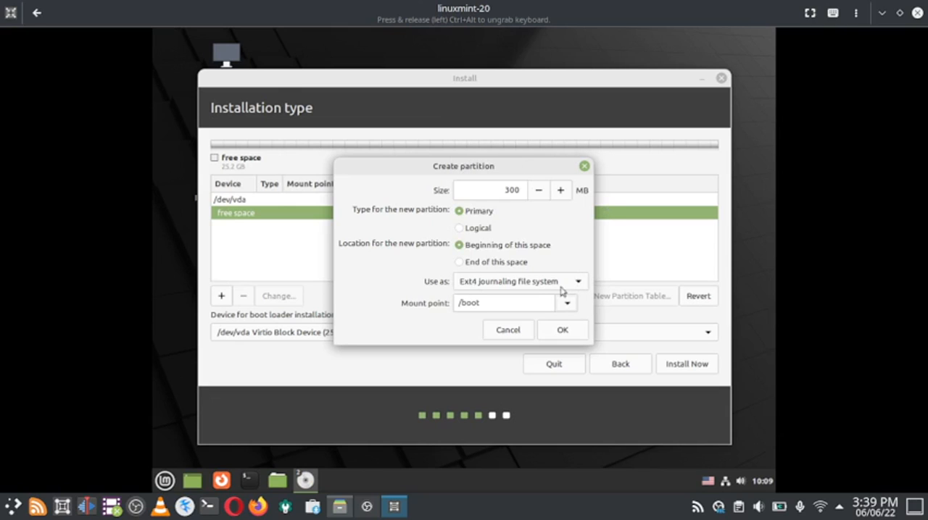
{"action": "left_click", "coordinate": [562, 331]}
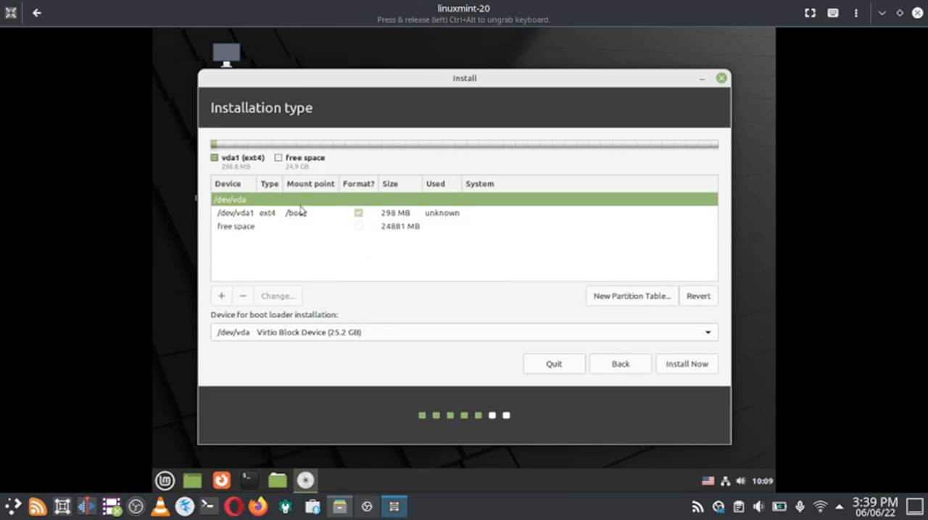
Step: Create a 4000 MB logical partition in the remaining free space for use as swap area
{"action": "left_click", "coordinate": [249, 228]}
{"action": "left_click", "coordinate": [221, 297]}
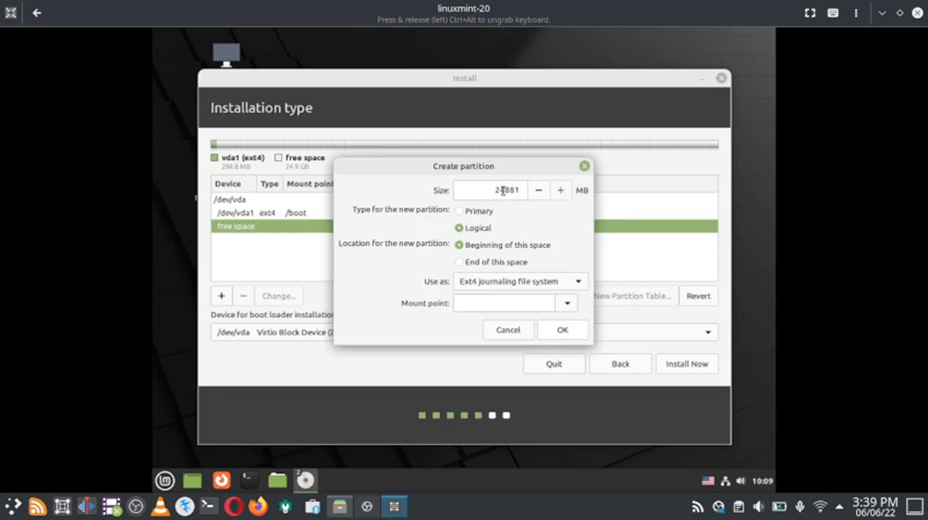
{"action": "left_click_drag", "start_coordinate": [489, 190], "coordinate": [536, 190]}
{"action": "type", "text": "4000"}
{"action": "left_click", "coordinate": [512, 282]}
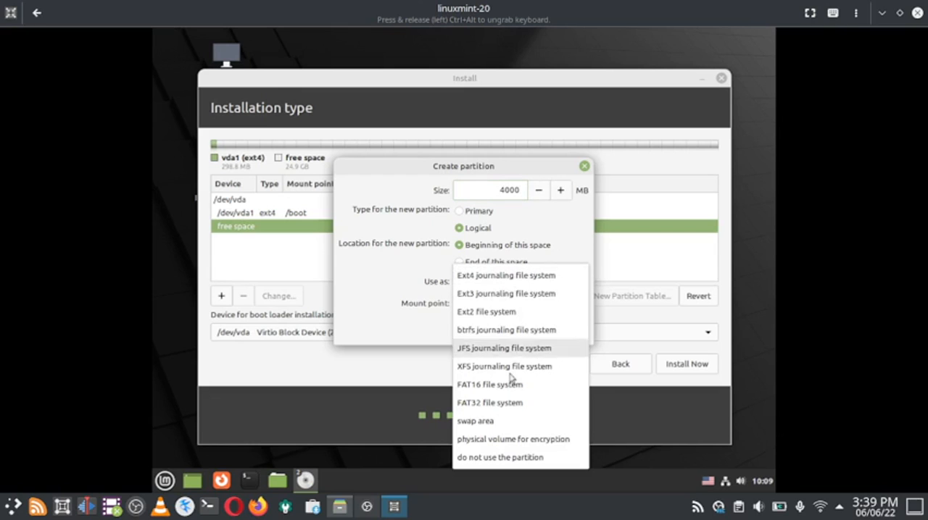
{"action": "left_click", "coordinate": [513, 421]}
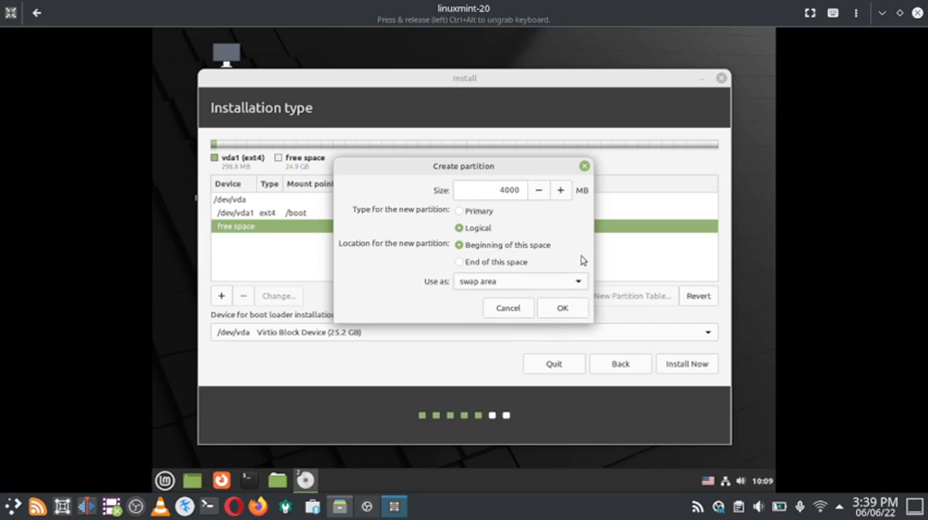
{"action": "left_click", "coordinate": [562, 309]}
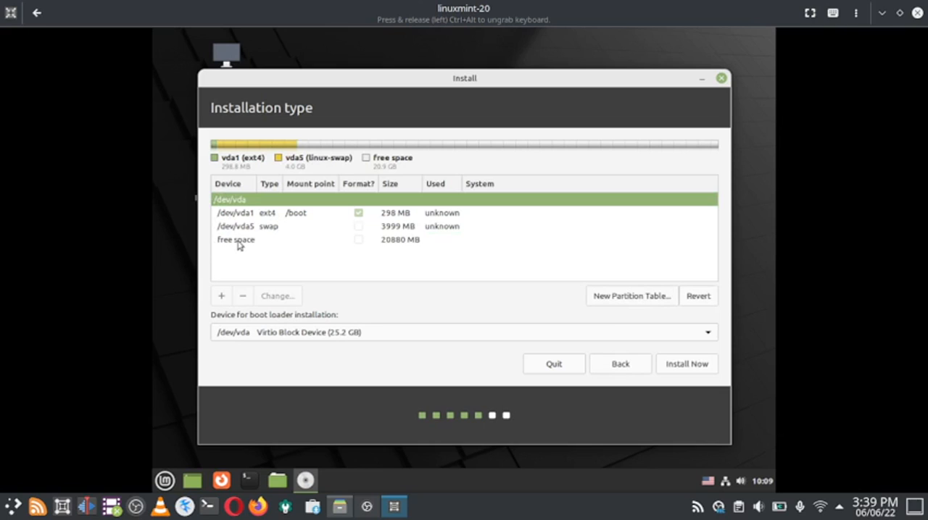
Step: Create a logical partition from all remaining free space with the JFS journaling file system and the mount point /
{"action": "left_click", "coordinate": [238, 245]}
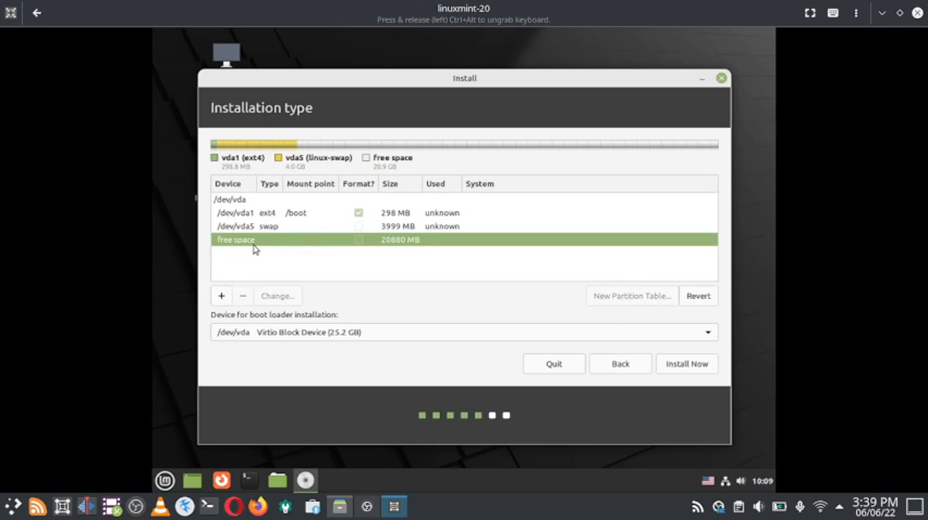
{"action": "left_click", "coordinate": [222, 298]}
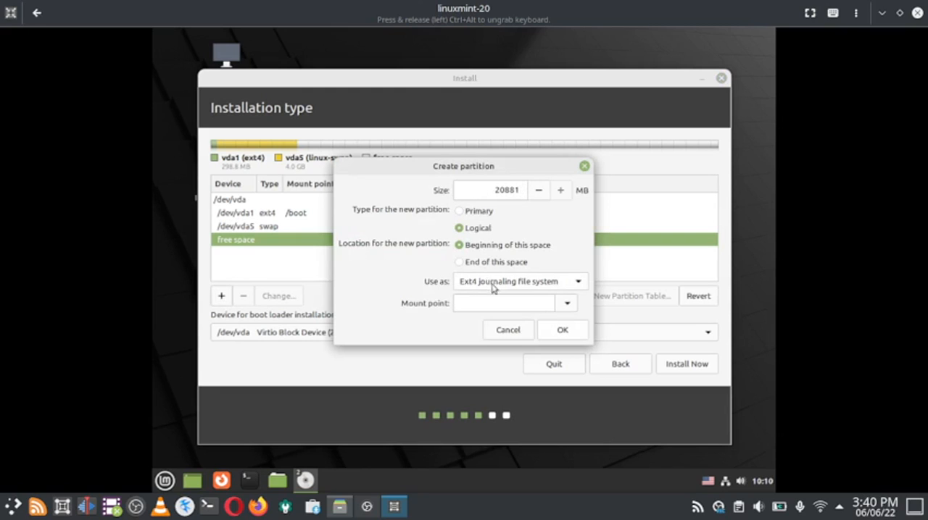
{"action": "left_click", "coordinate": [564, 281]}
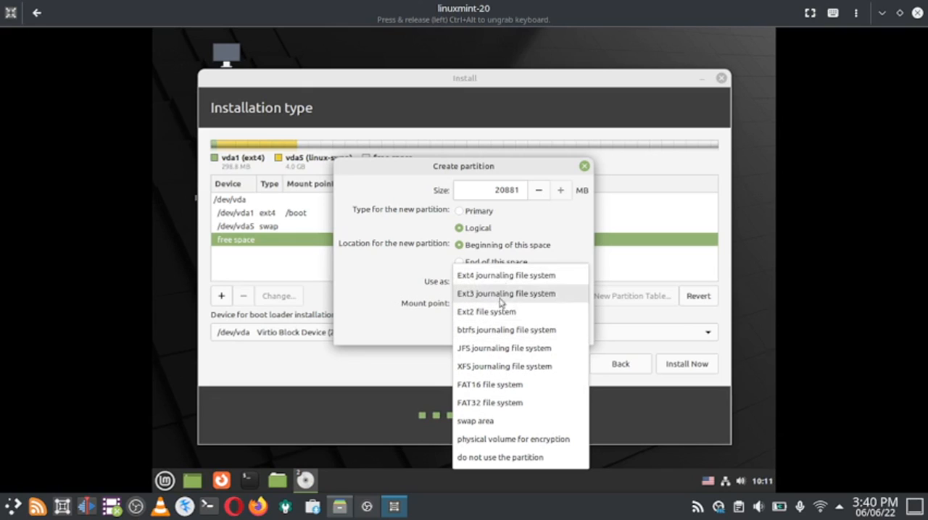
{"action": "left_click", "coordinate": [505, 350]}
{"action": "left_click", "coordinate": [565, 308]}
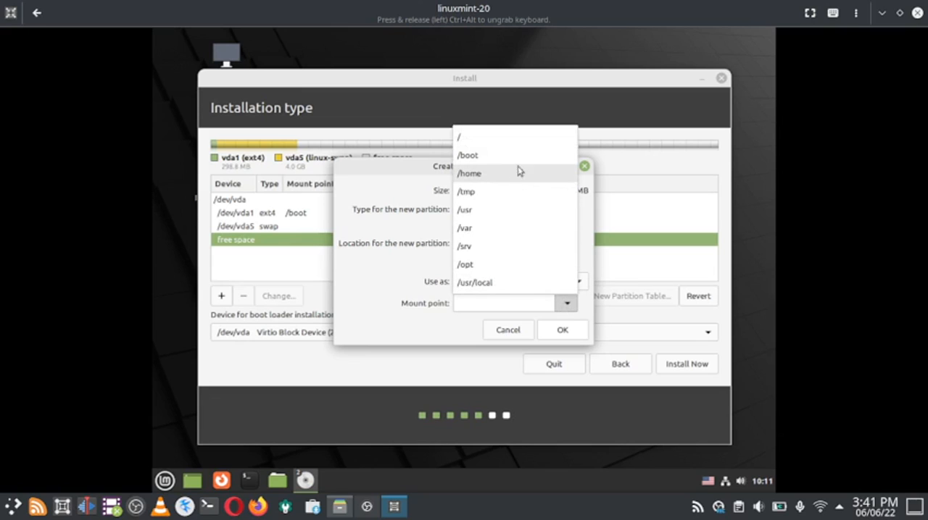
{"action": "left_click", "coordinate": [520, 138]}
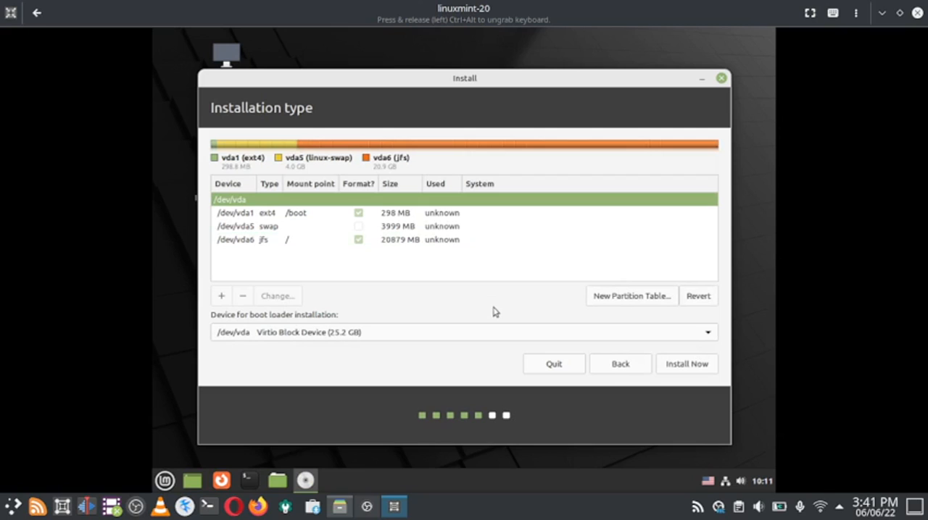
Step: Start the installation by writing the partition changes to disk and continue with Kolkata as the location
{"action": "left_click", "coordinate": [694, 368]}
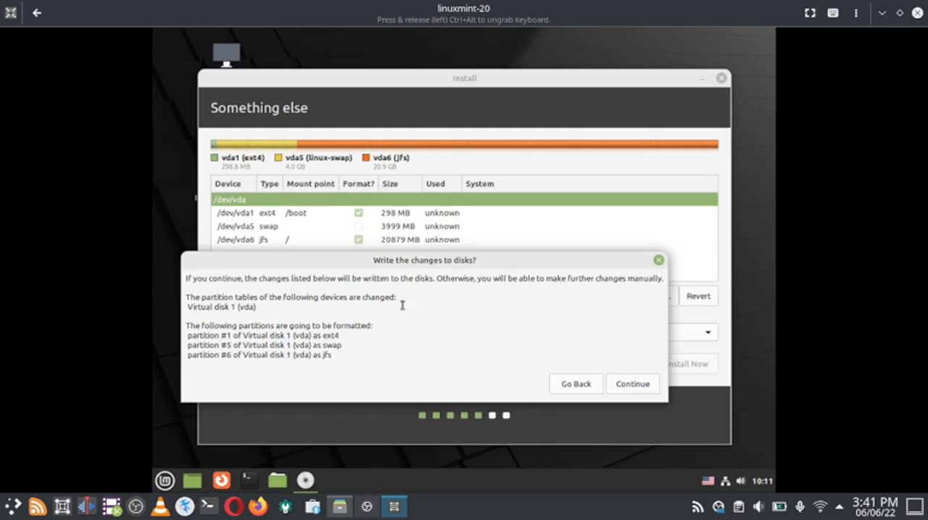
{"action": "left_click_drag", "start_coordinate": [453, 259], "coordinate": [474, 236]}
{"action": "left_click", "coordinate": [664, 363]}
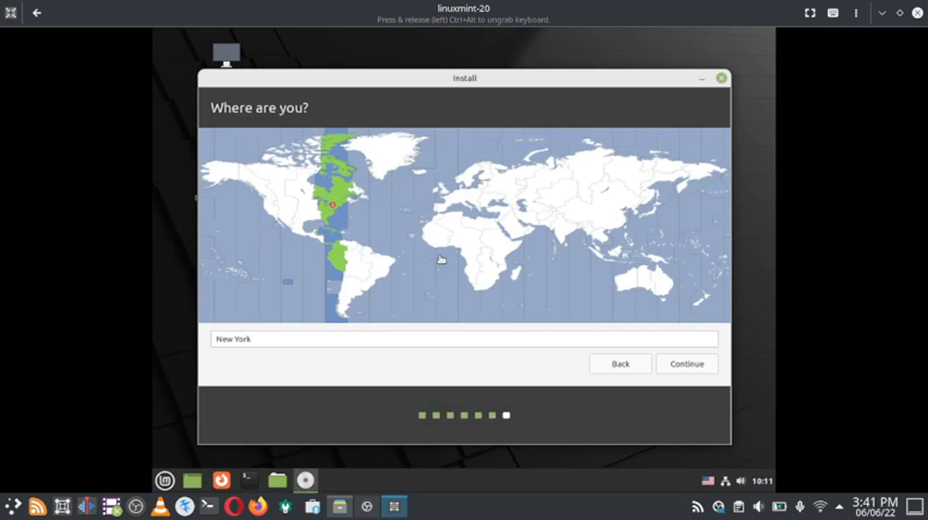
{"action": "left_click", "coordinate": [565, 231]}
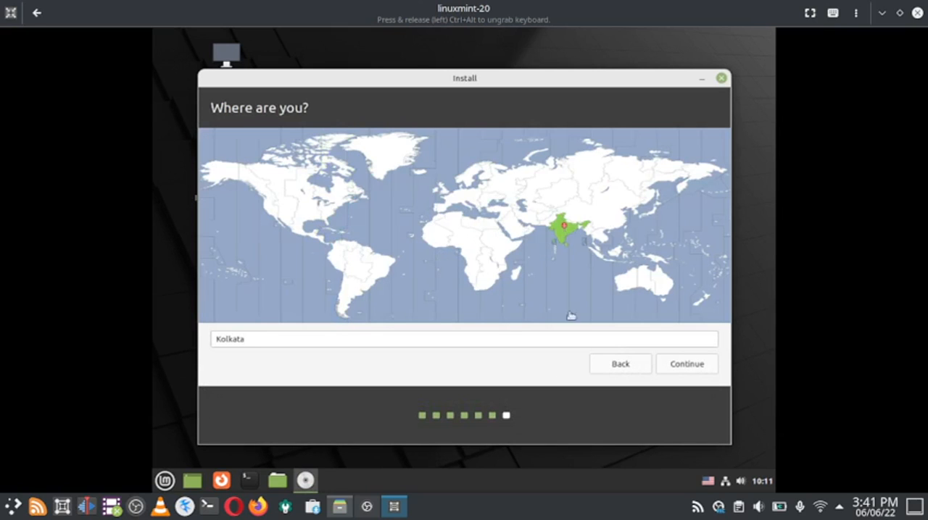
{"action": "left_click", "coordinate": [692, 364]}
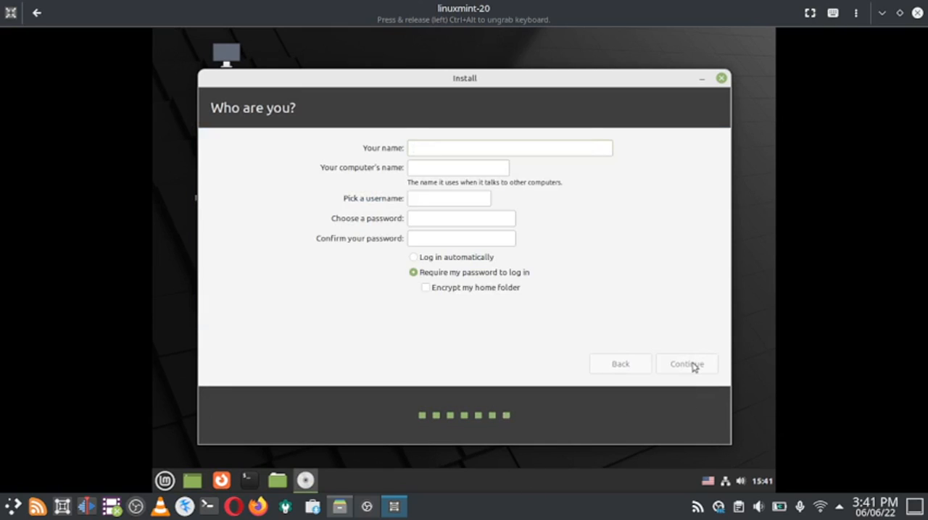
Step: Enter the account holder's name and shorten the computer's name so that it ends in Standard-PC
{"action": "type", "text": "sam"}
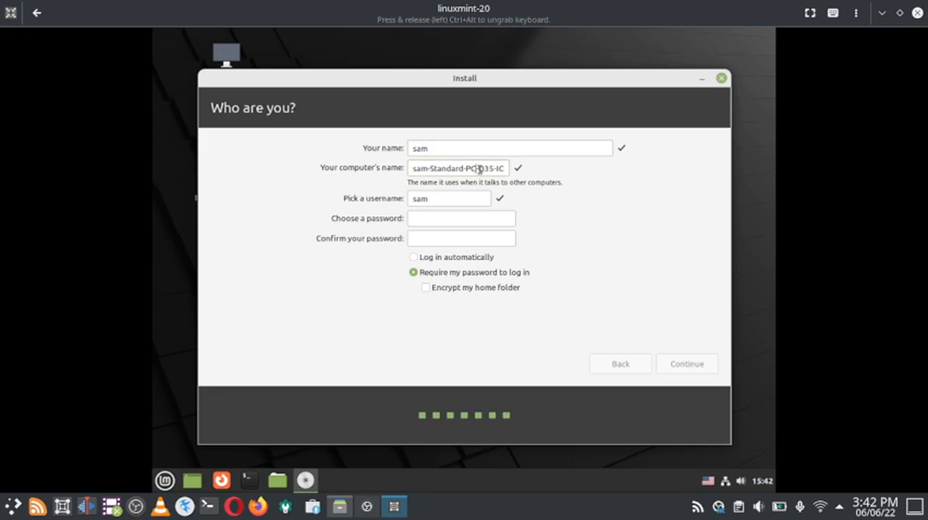
{"action": "left_click_drag", "start_coordinate": [477, 168], "coordinate": [552, 183]}
{"action": "key", "text": "BackSpace"}
Step: Enter and confirm the account password and continue with the installation
{"action": "left_click", "coordinate": [428, 218]}
{"action": "type", "text": "12"}
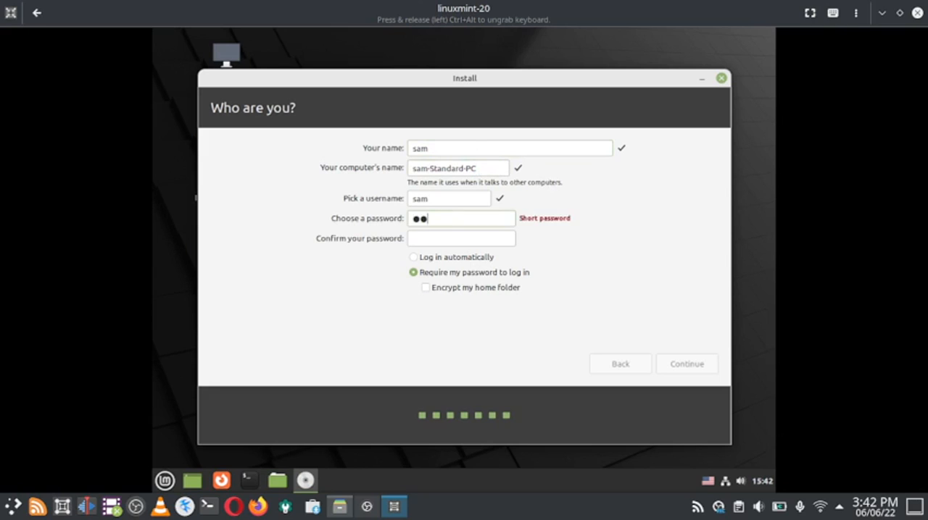
{"action": "type", "text": "3456"}
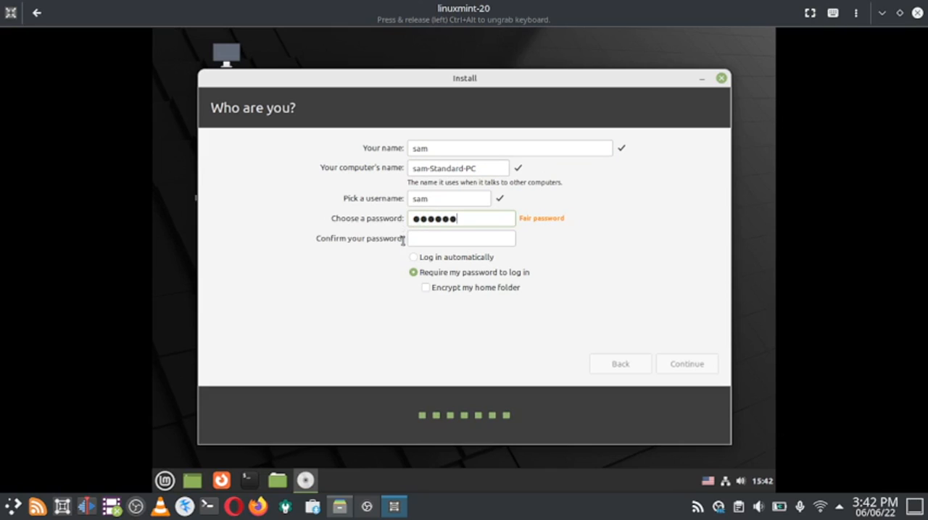
{"action": "left_click", "coordinate": [426, 239]}
{"action": "type", "text": "123456"}
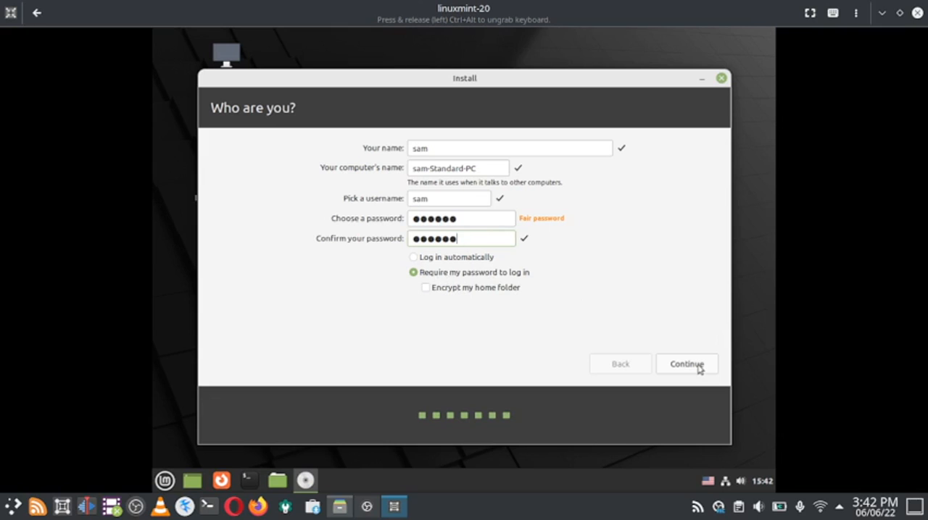
{"action": "left_click", "coordinate": [700, 370]}
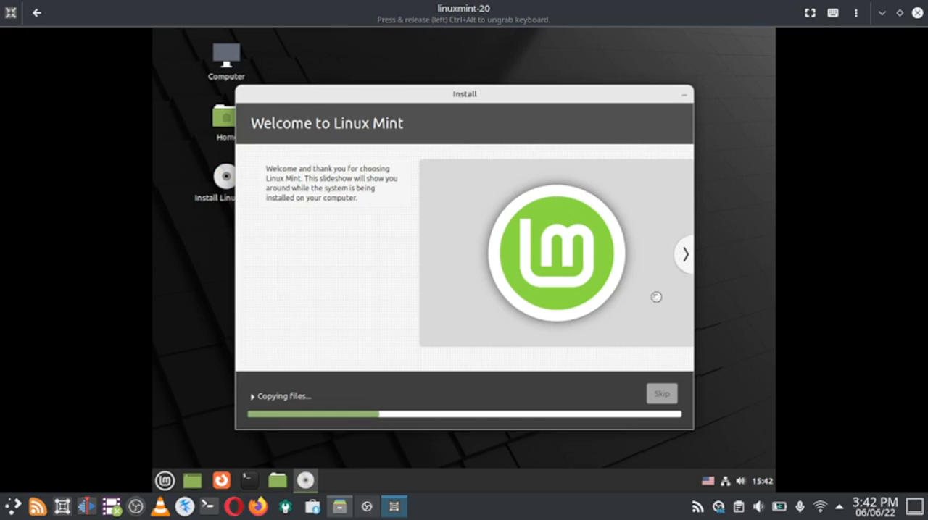
Step: Expand the detailed log of the installation progress and show the virtual machine in full screen
{"action": "left_click", "coordinate": [254, 397]}
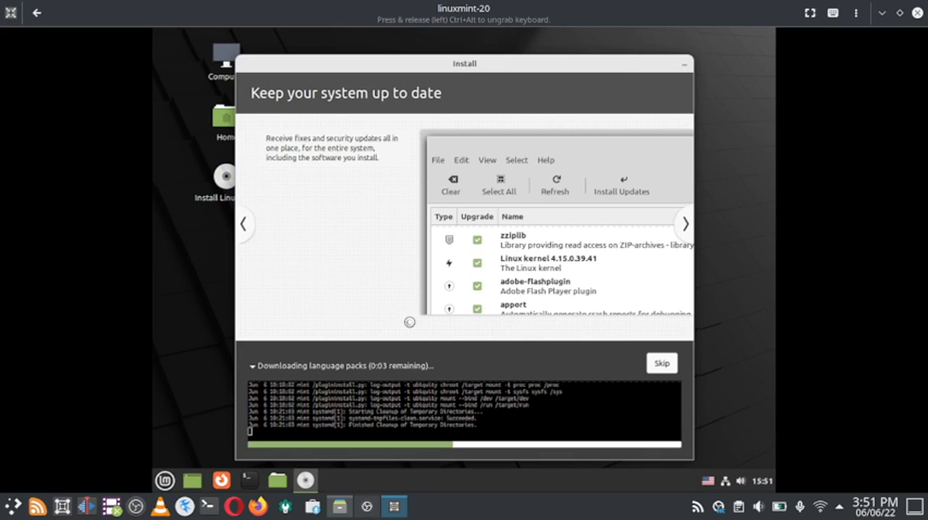
{"action": "left_click_drag", "start_coordinate": [405, 64], "coordinate": [404, 61]}
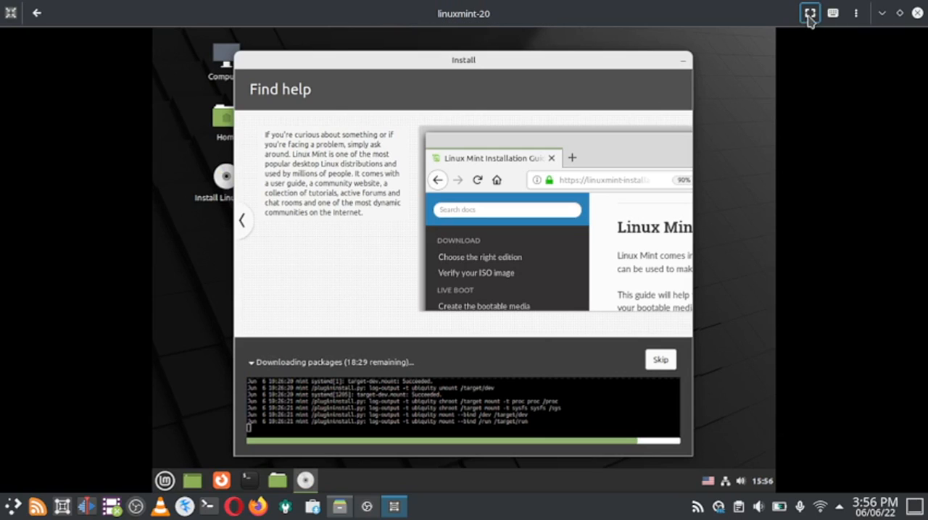
{"action": "left_click", "coordinate": [809, 14]}
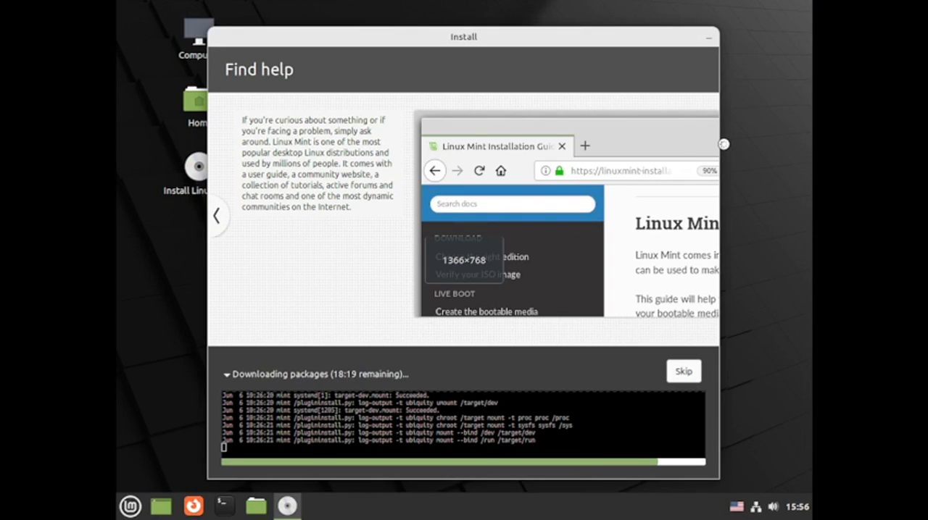